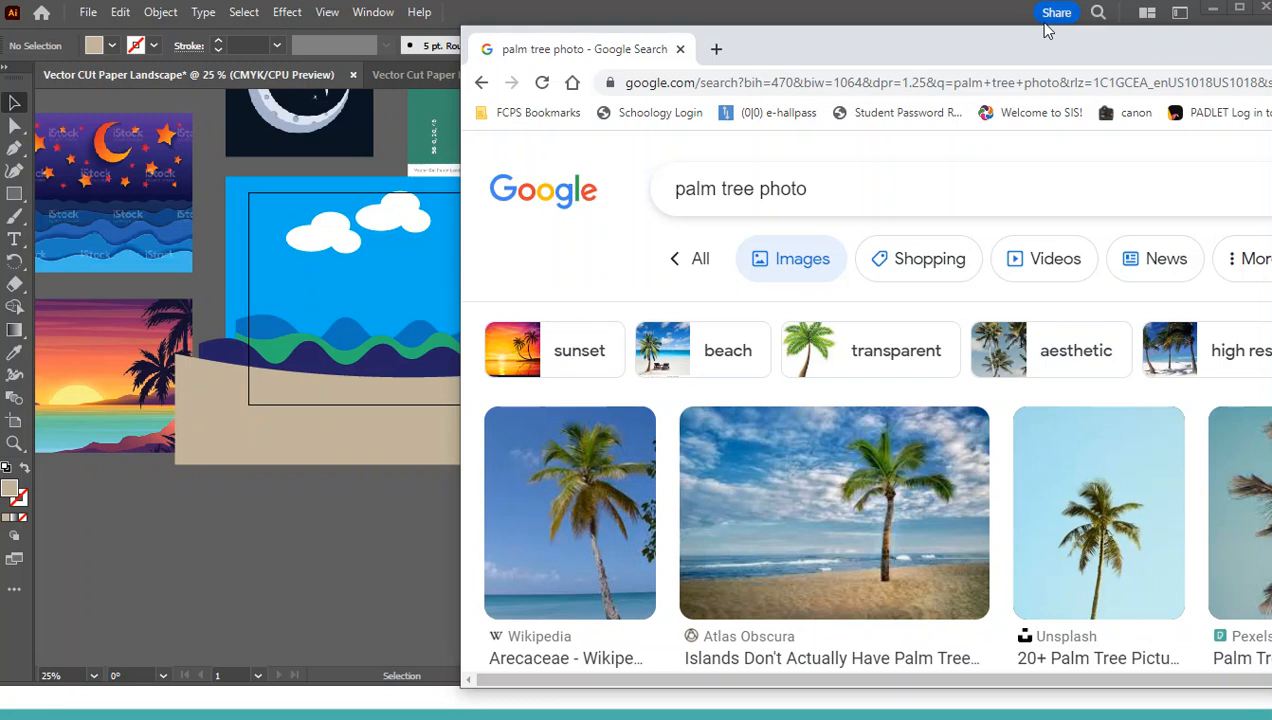
- Examine the palm tree photo results in the browser for a clear image of a single tree
{"action": "left_click_drag", "start_coordinate": [961, 56], "coordinate": [1104, 52]}
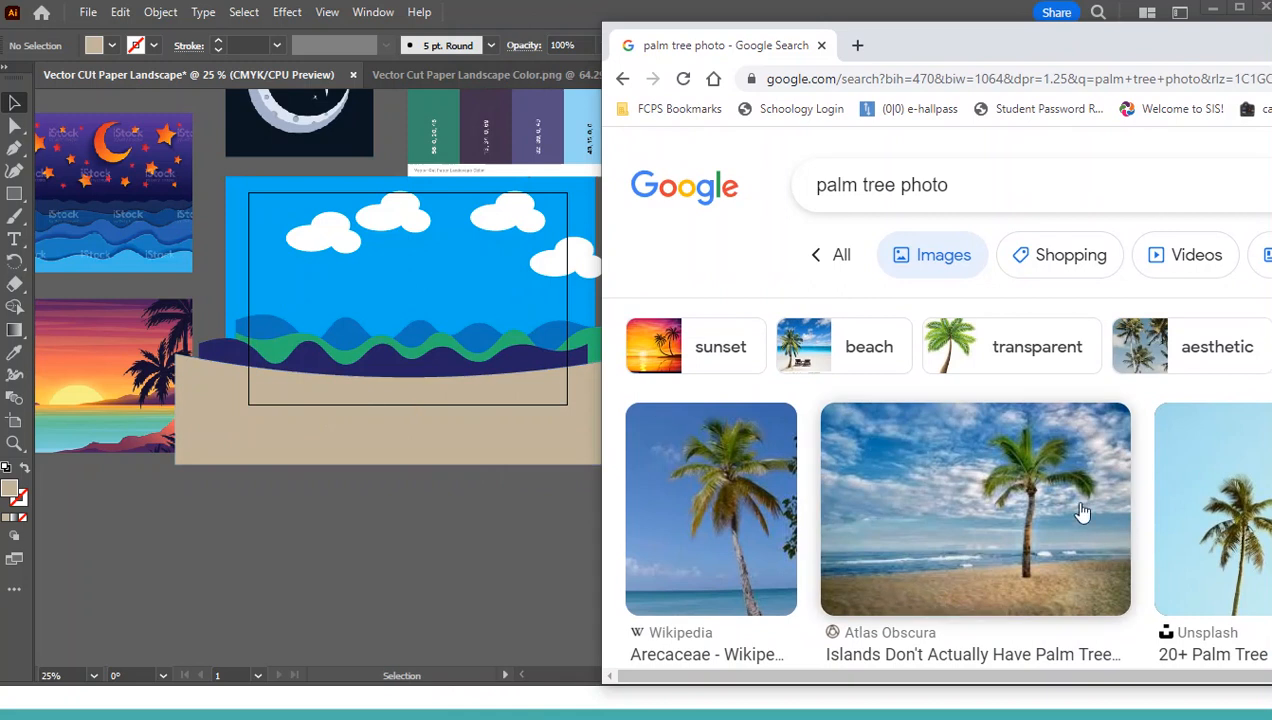
{"action": "left_click_drag", "start_coordinate": [1035, 60], "coordinate": [994, 55]}
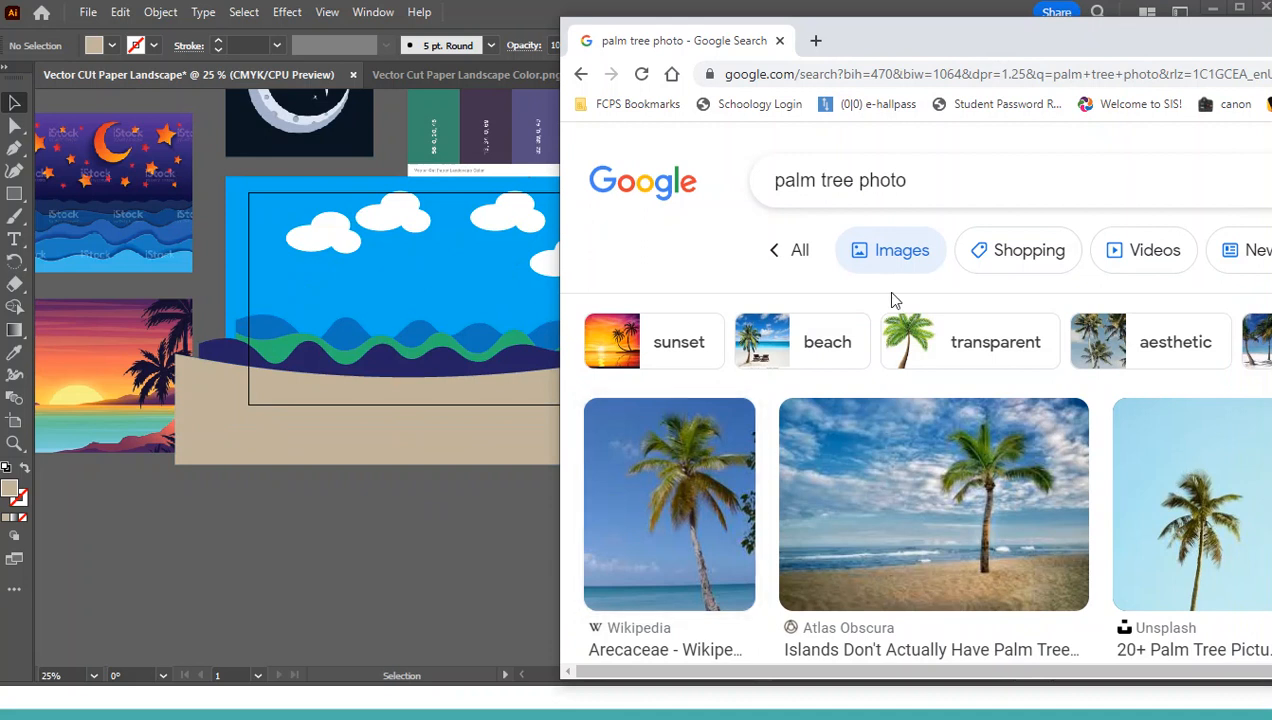
{"action": "left_click_drag", "start_coordinate": [978, 51], "coordinate": [908, 37]}
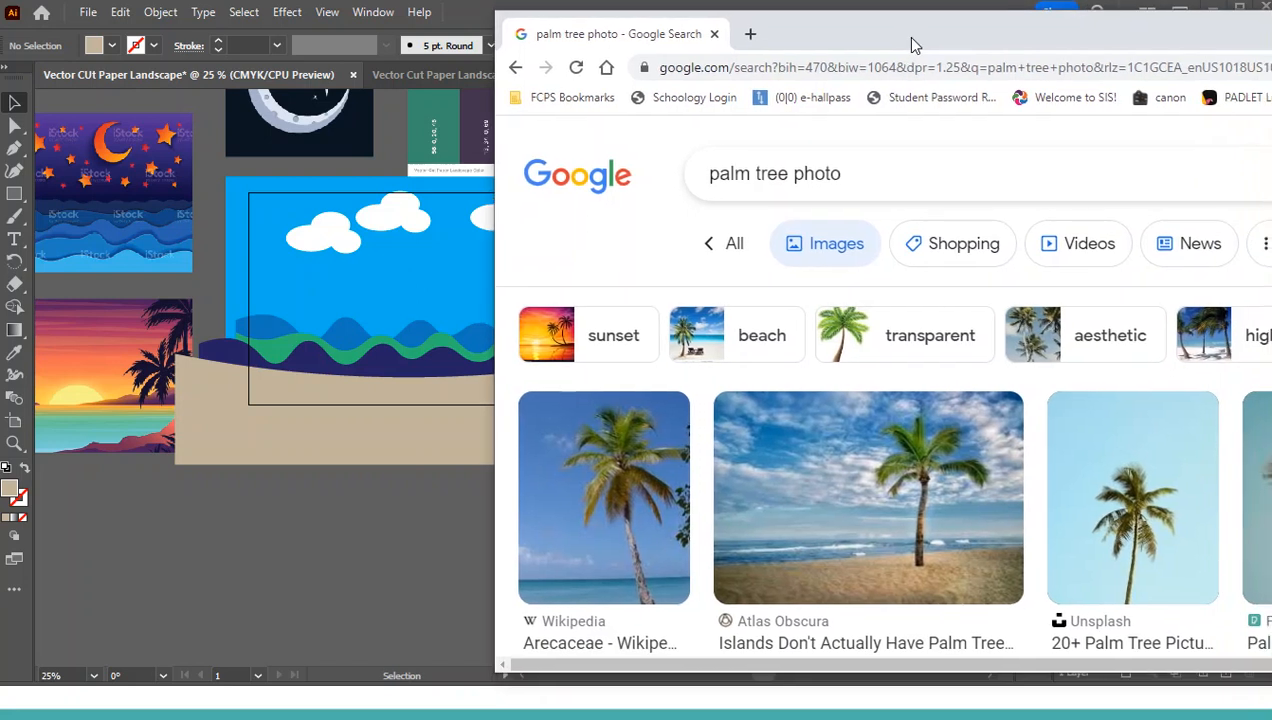
{"action": "left_click_drag", "start_coordinate": [971, 46], "coordinate": [843, 40]}
{"action": "scroll", "coordinate": [1088, 432], "scroll_direction": "down", "scroll_amount": 2}
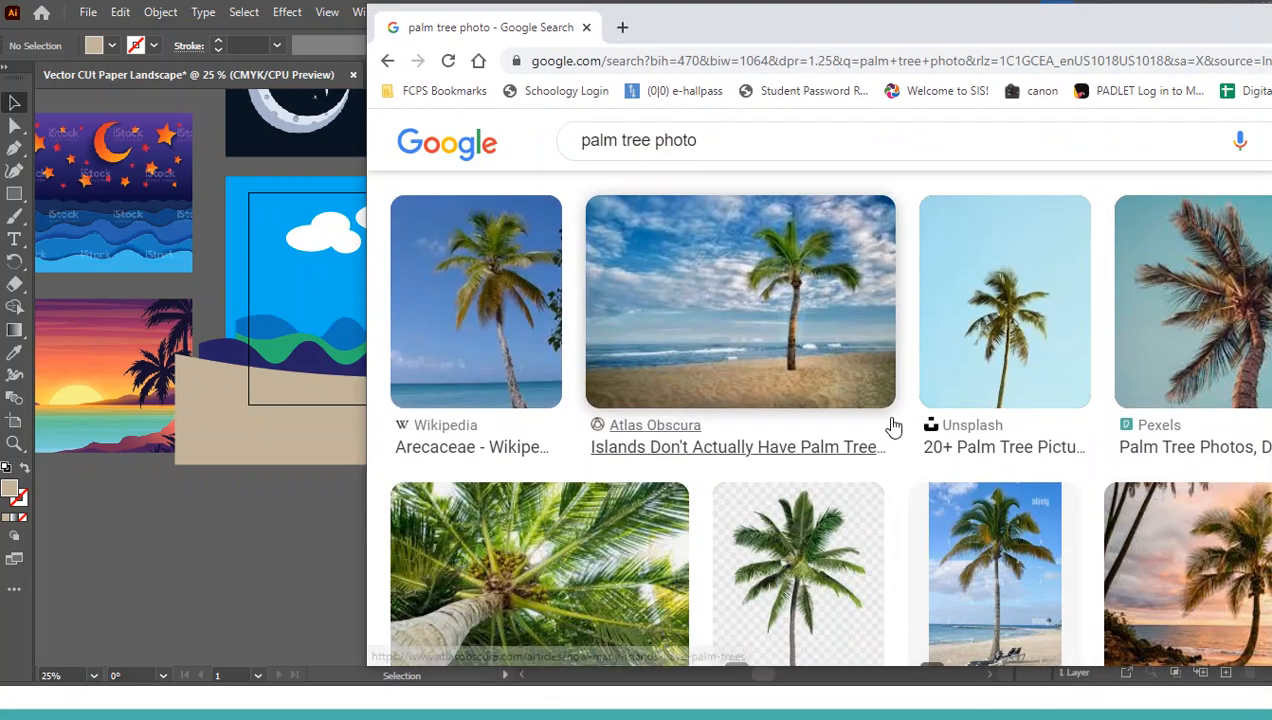
{"action": "scroll", "coordinate": [900, 450], "scroll_direction": "down", "scroll_amount": 3}
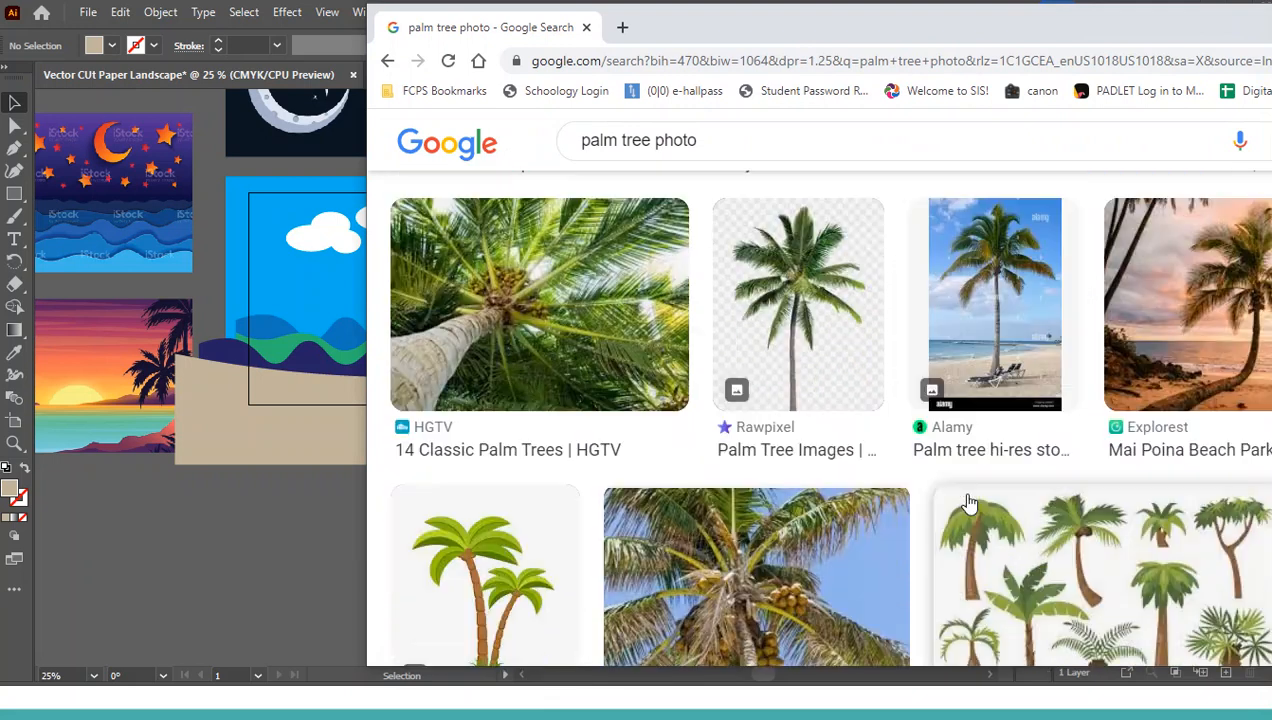
{"action": "scroll", "coordinate": [968, 503], "scroll_direction": "down", "scroll_amount": 1}
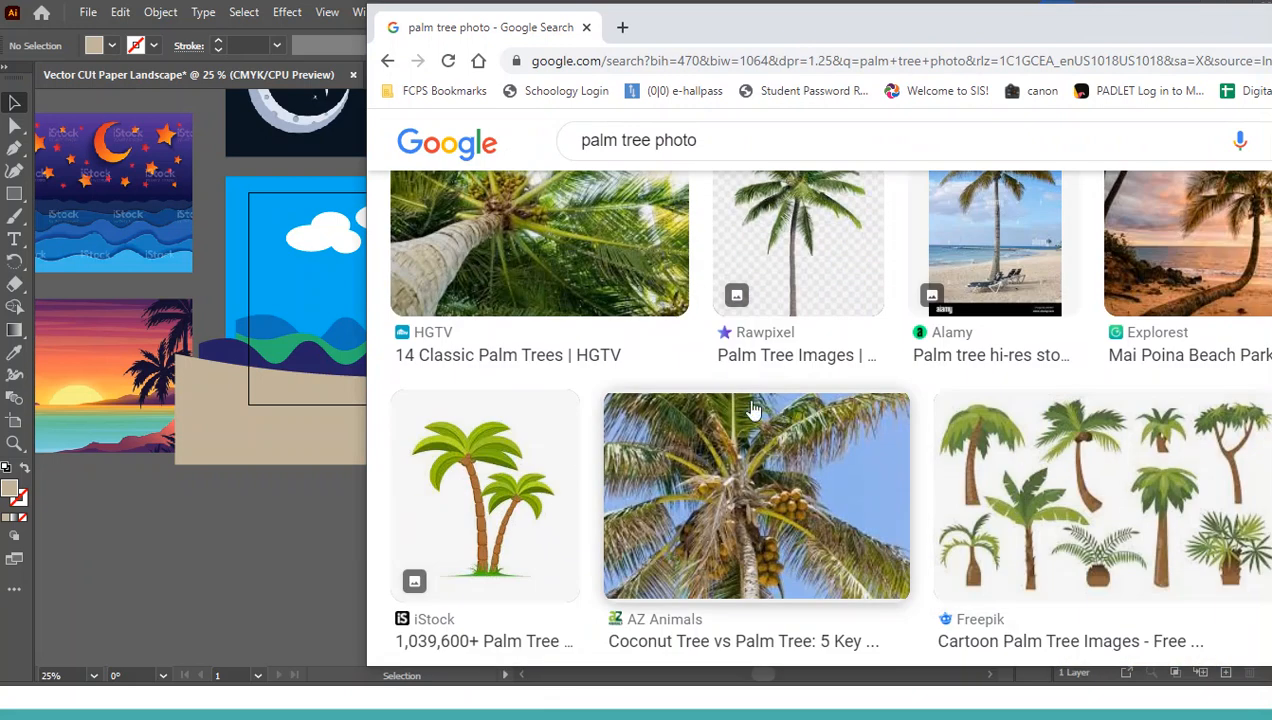
{"action": "scroll", "coordinate": [897, 488], "scroll_direction": "down", "scroll_amount": 4}
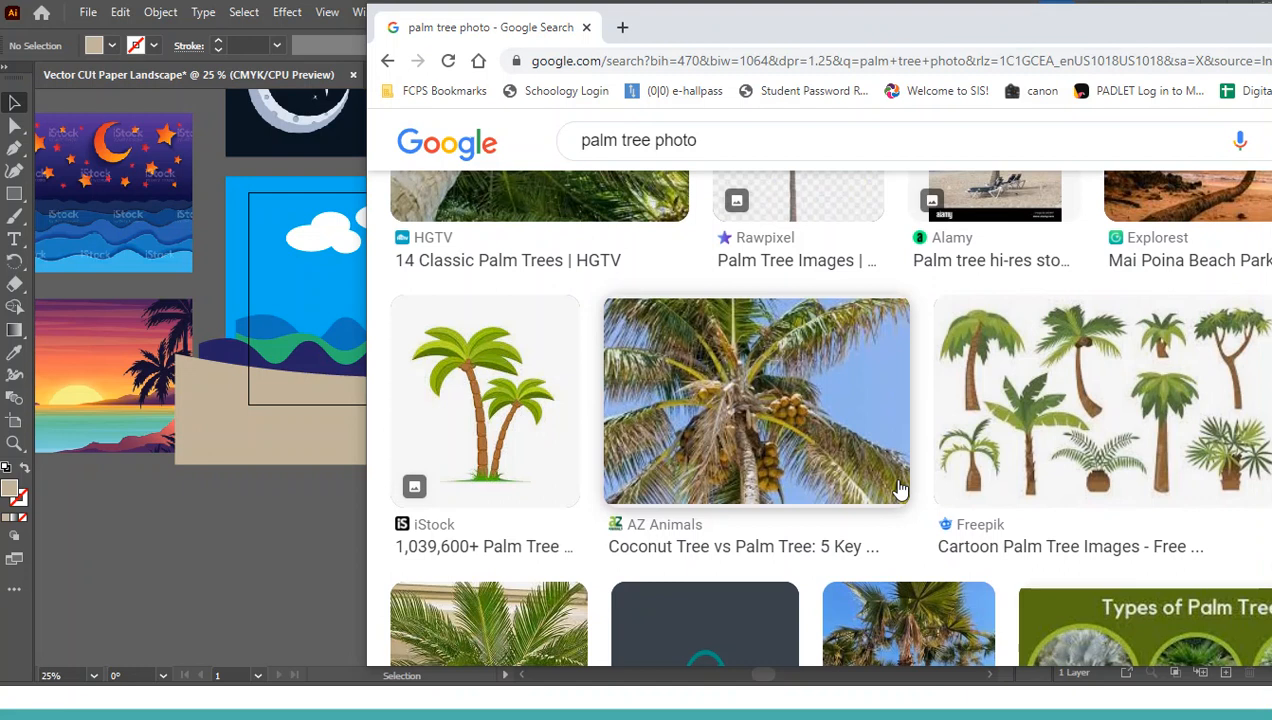
{"action": "scroll", "coordinate": [1000, 527], "scroll_direction": "down", "scroll_amount": 3}
{"action": "scroll", "coordinate": [1004, 527], "scroll_direction": "up", "scroll_amount": 10}
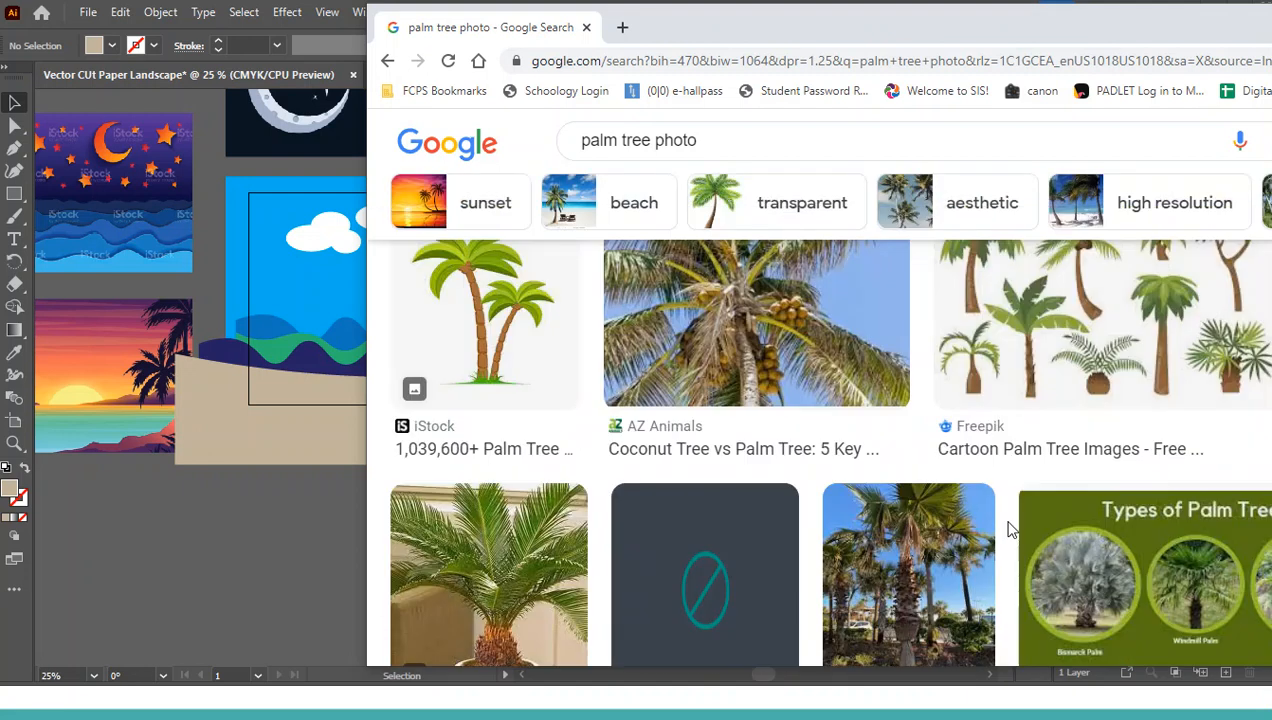
- Change the image search to "palm tree stock photo" and run it
{"action": "left_click_drag", "start_coordinate": [731, 170], "coordinate": [660, 160]}
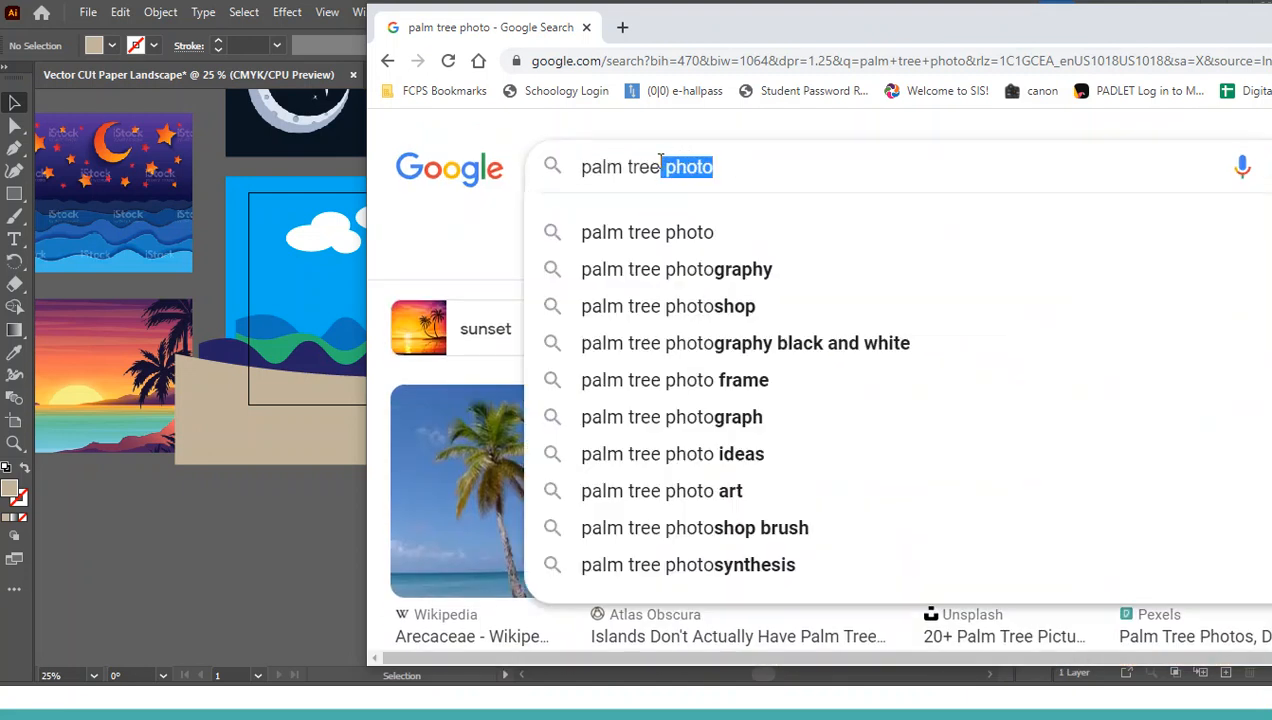
{"action": "type", "text": "stock photo"}
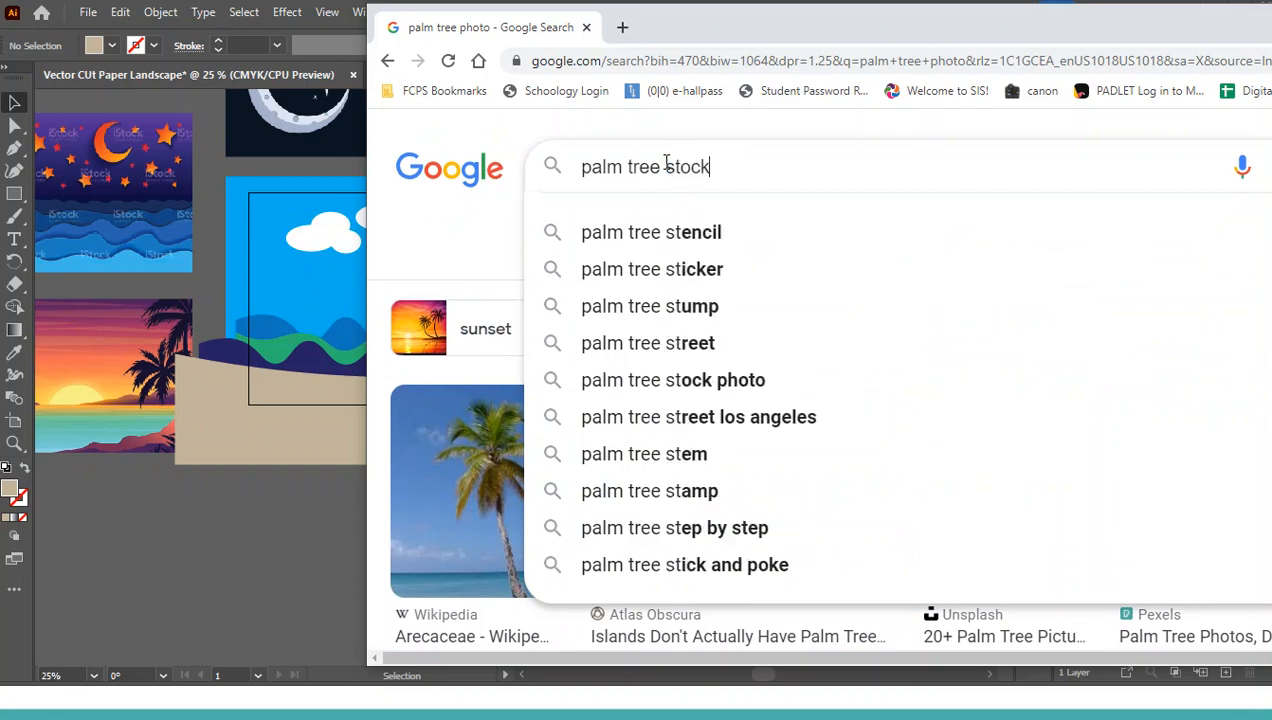
{"action": "key", "text": "Return"}
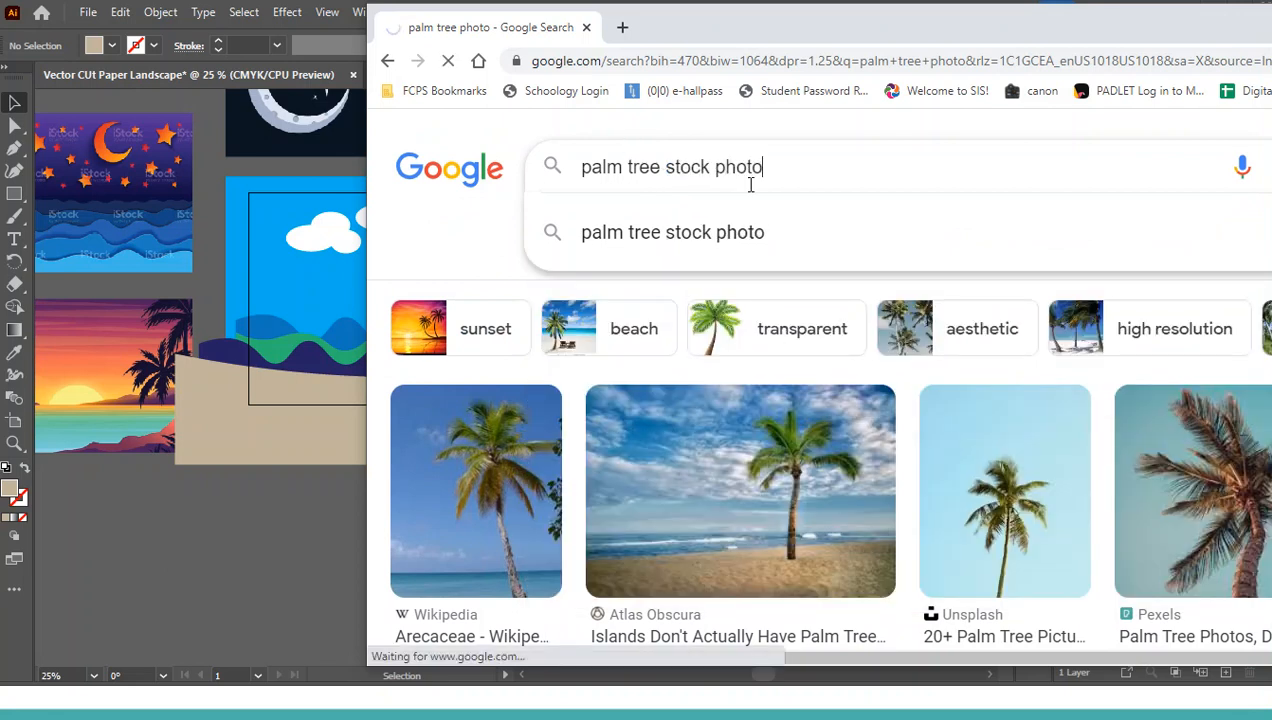
- Copy the Unsplash photo of a single palm on a plain grey background and paste it into the Illustrator landscape document
{"action": "left_click_drag", "start_coordinate": [1022, 42], "coordinate": [935, 36]}
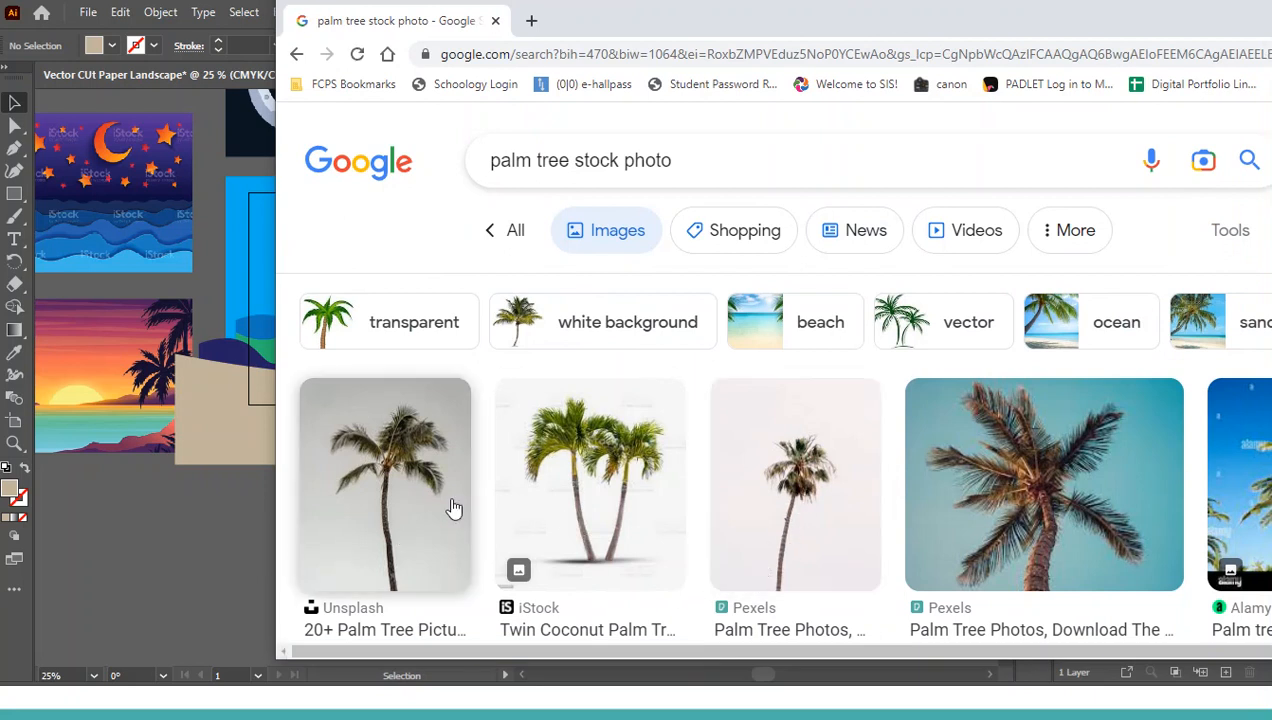
{"action": "left_click", "coordinate": [418, 497]}
{"action": "left_click_drag", "start_coordinate": [1116, 32], "coordinate": [783, 26]}
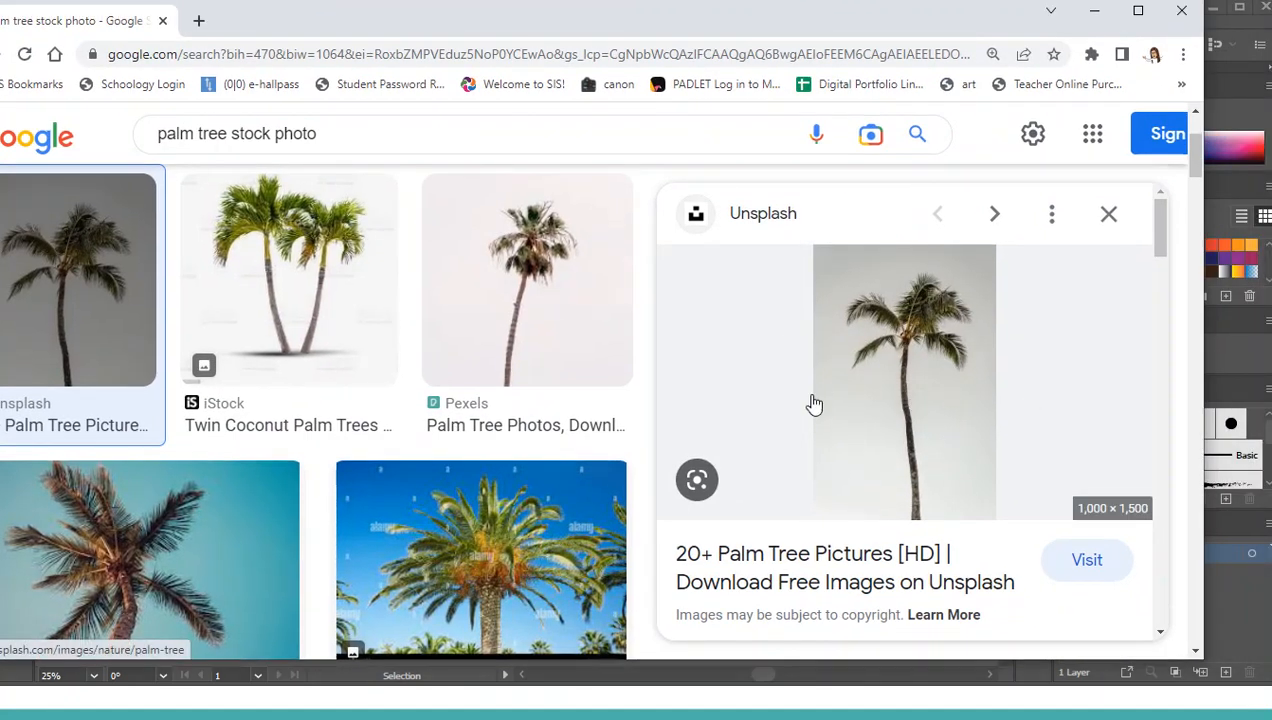
{"action": "right_click", "coordinate": [928, 344]}
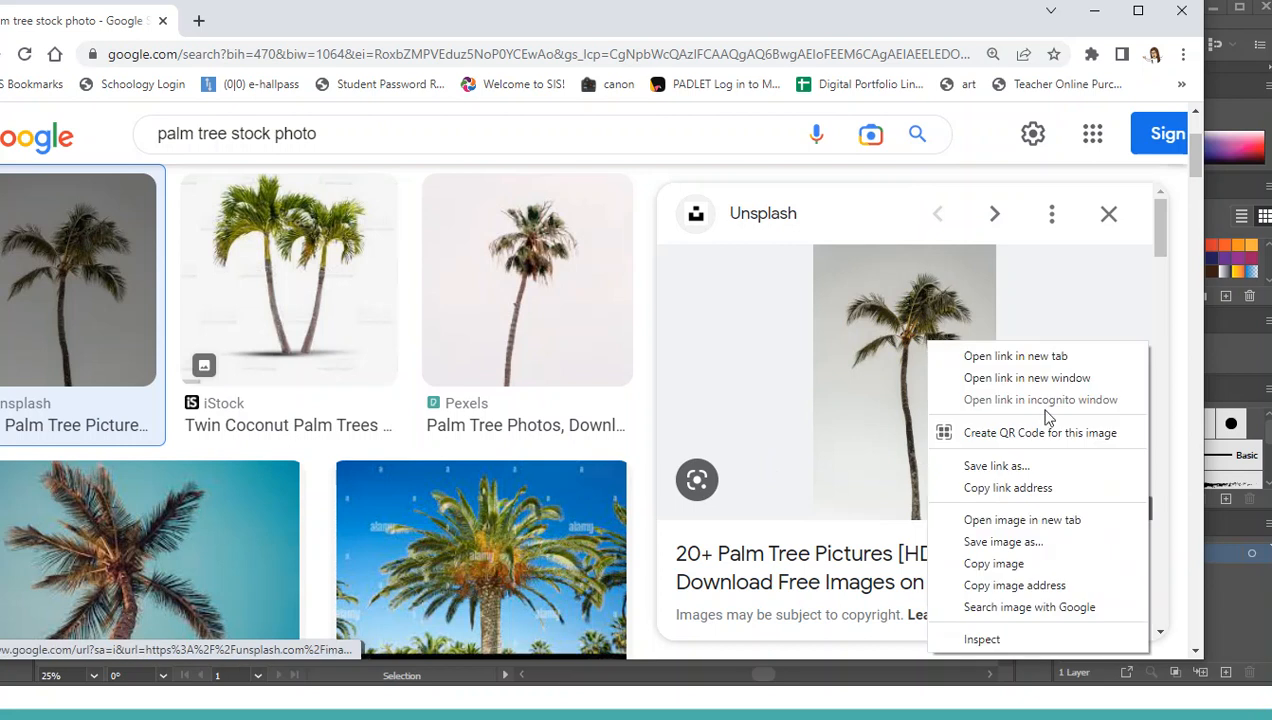
{"action": "left_click", "coordinate": [994, 564]}
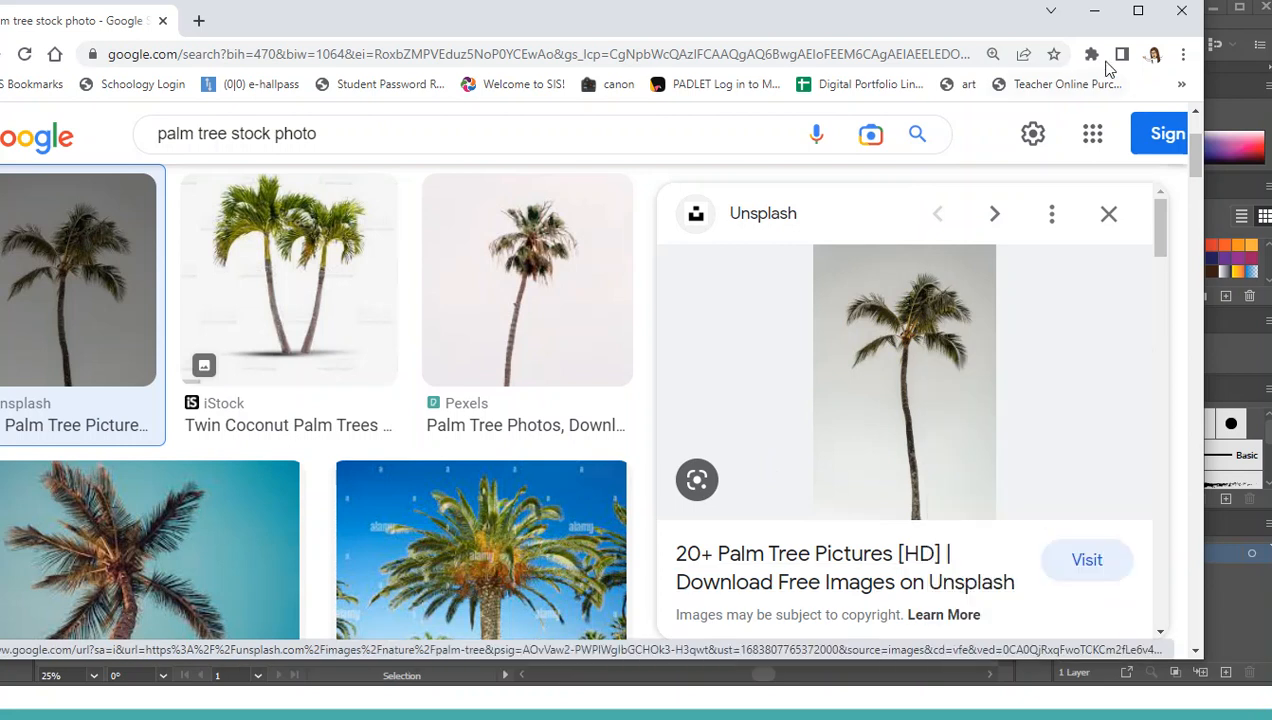
{"action": "key", "text": "alt+Tab"}
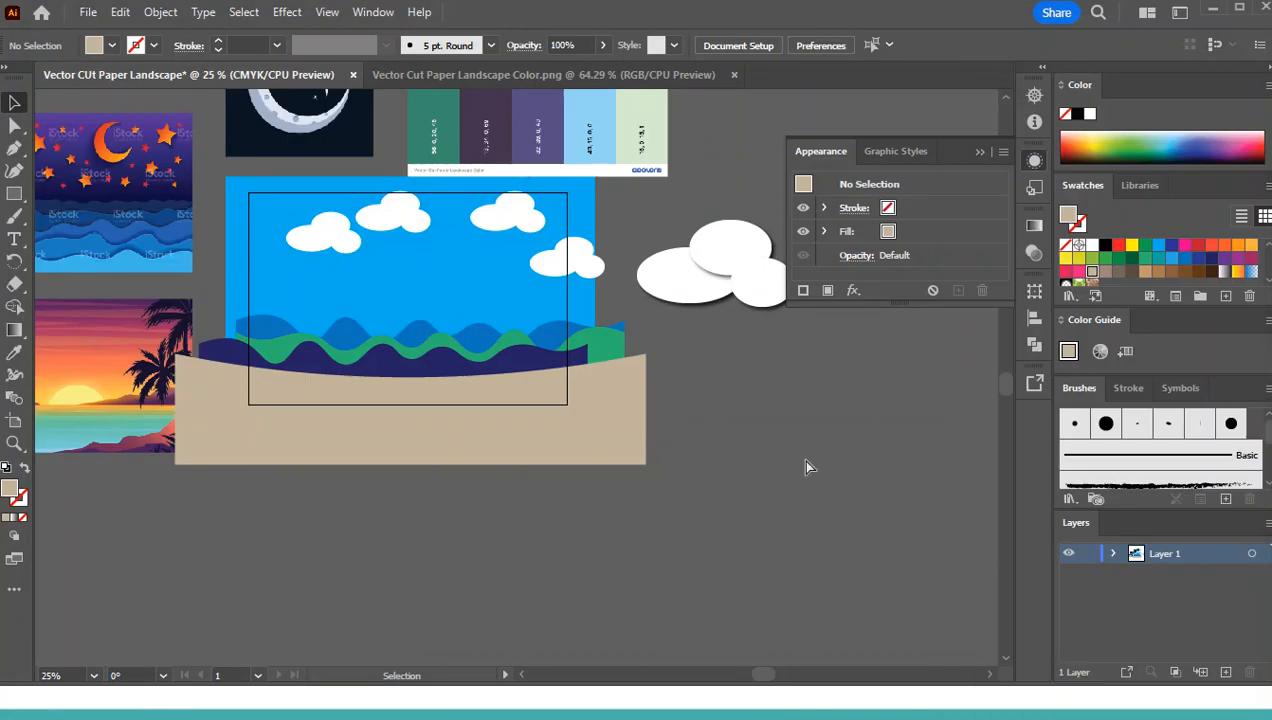
{"action": "key", "text": "ctrl+v"}
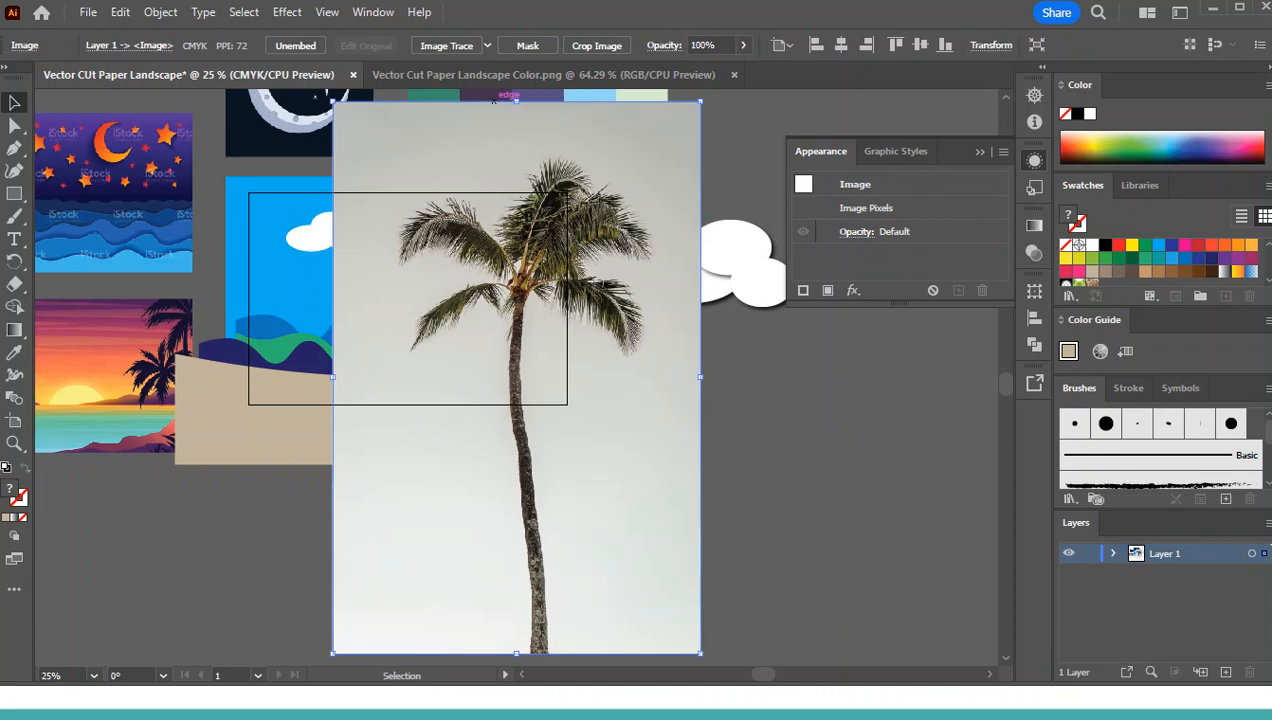
- Open the Image Trace settings for the pasted palm photo and turn on the trace preview
{"action": "left_click", "coordinate": [376, 14]}
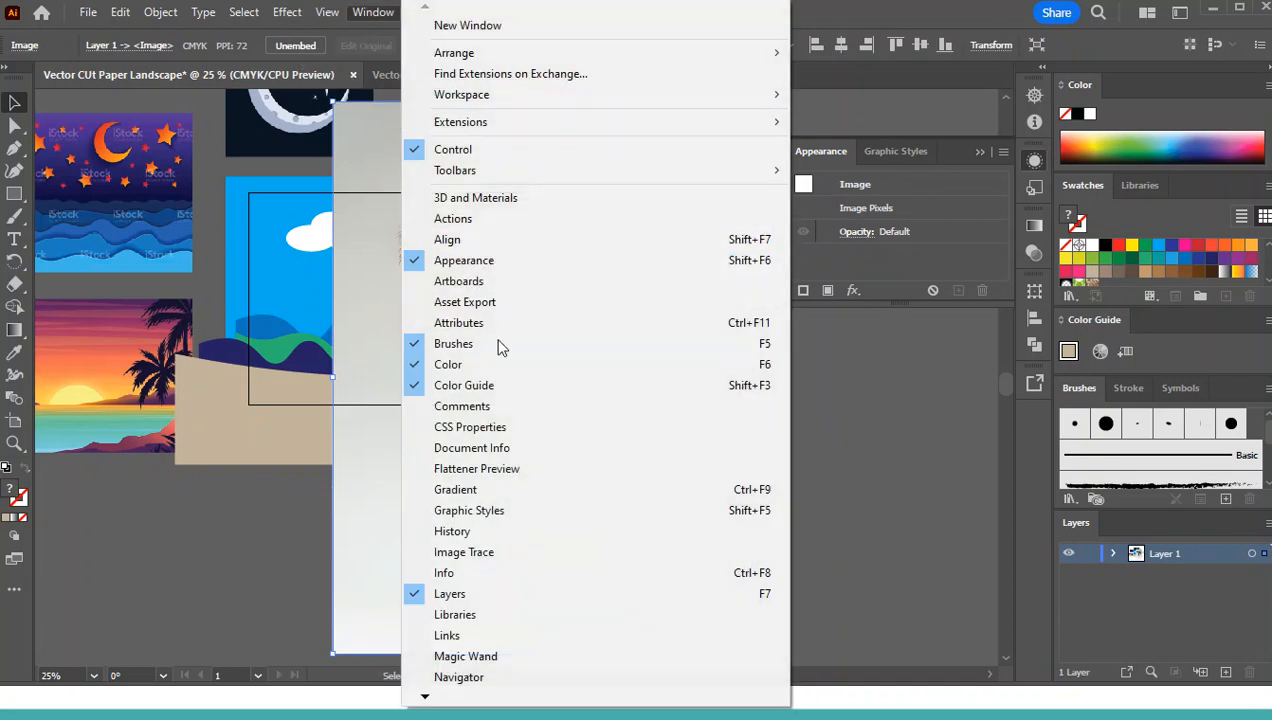
{"action": "left_click", "coordinate": [506, 567]}
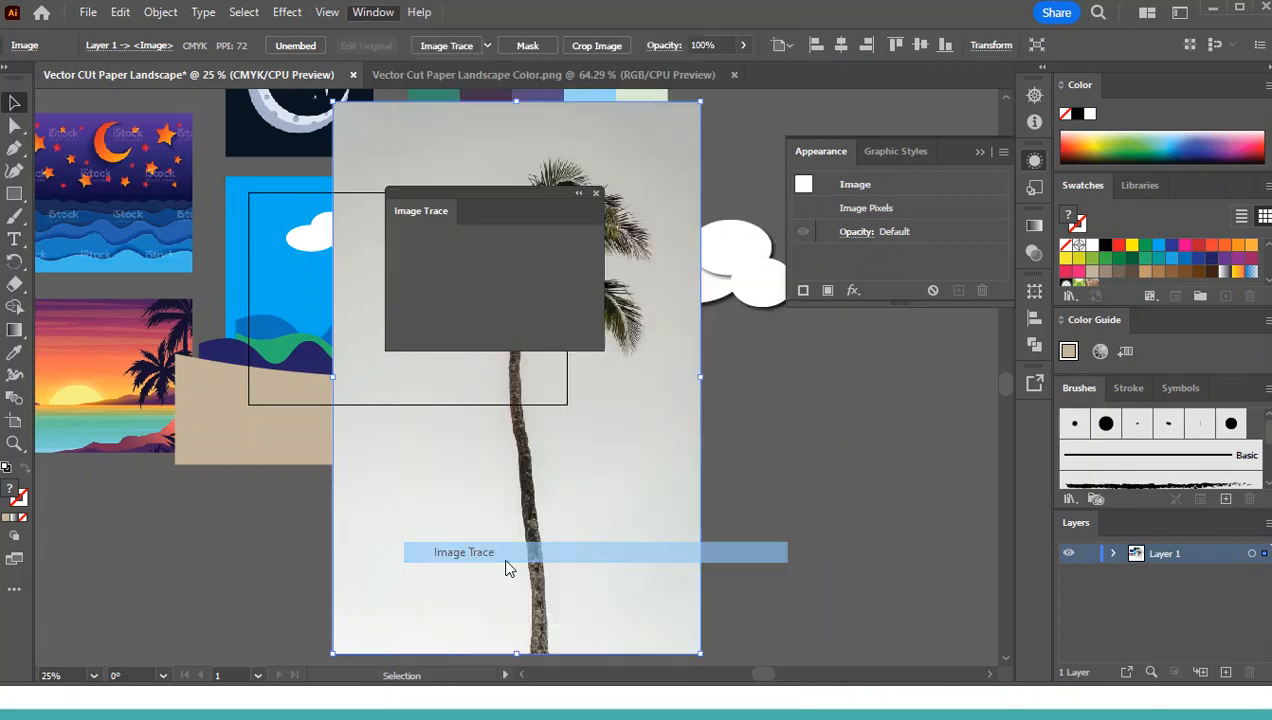
{"action": "mouse_move", "coordinate": [521, 186]}
{"action": "left_mouse_down"}
{"action": "mouse_move", "coordinate": [862, 286]}
{"action": "mouse_move", "coordinate": [866, 312]}
{"action": "mouse_move", "coordinate": [867, 155]}
{"action": "left_mouse_up"}
{"action": "left_click", "coordinate": [980, 156]}
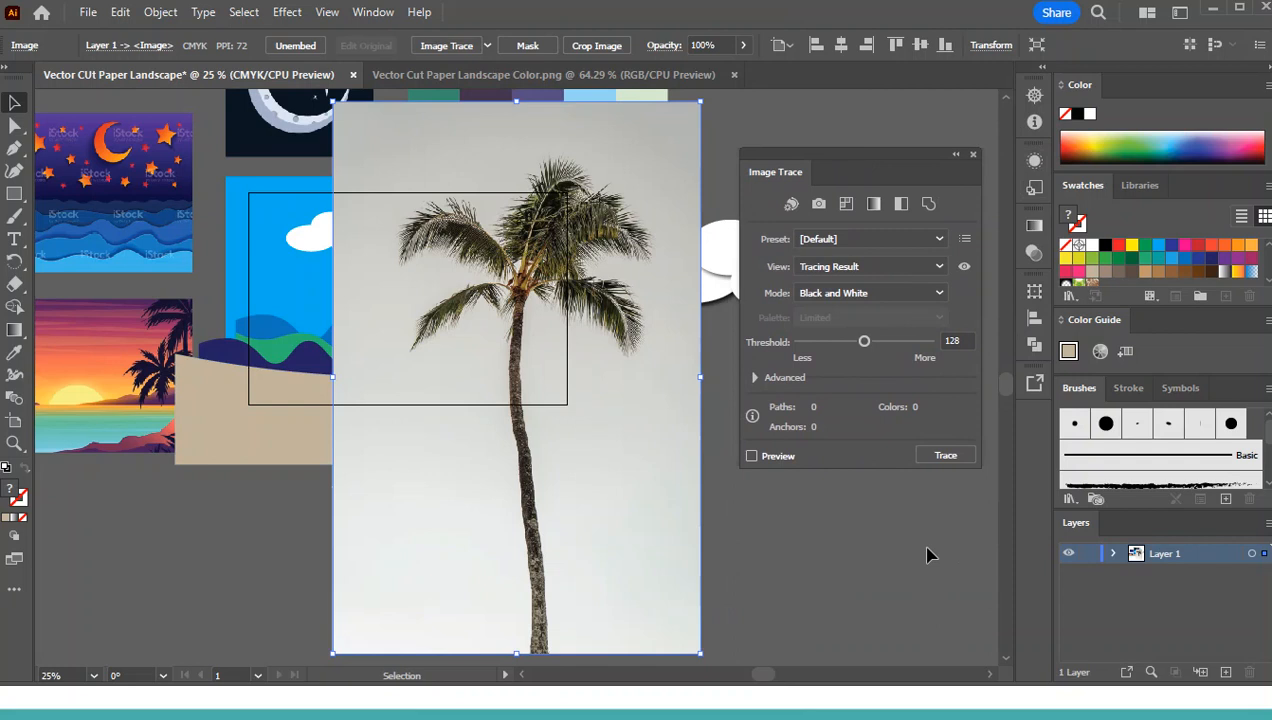
{"action": "left_click", "coordinate": [752, 457]}
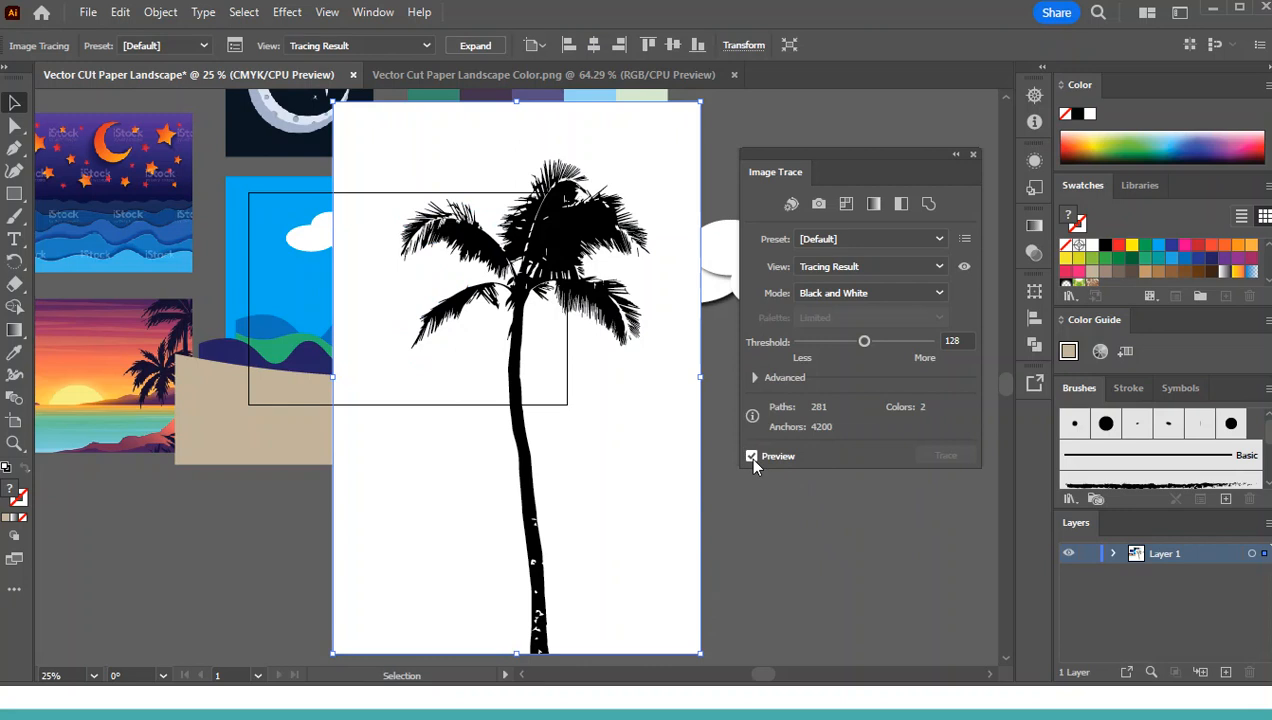
- Trace the palm in Black and White mode with the threshold set to 123
{"action": "left_click", "coordinate": [857, 294]}
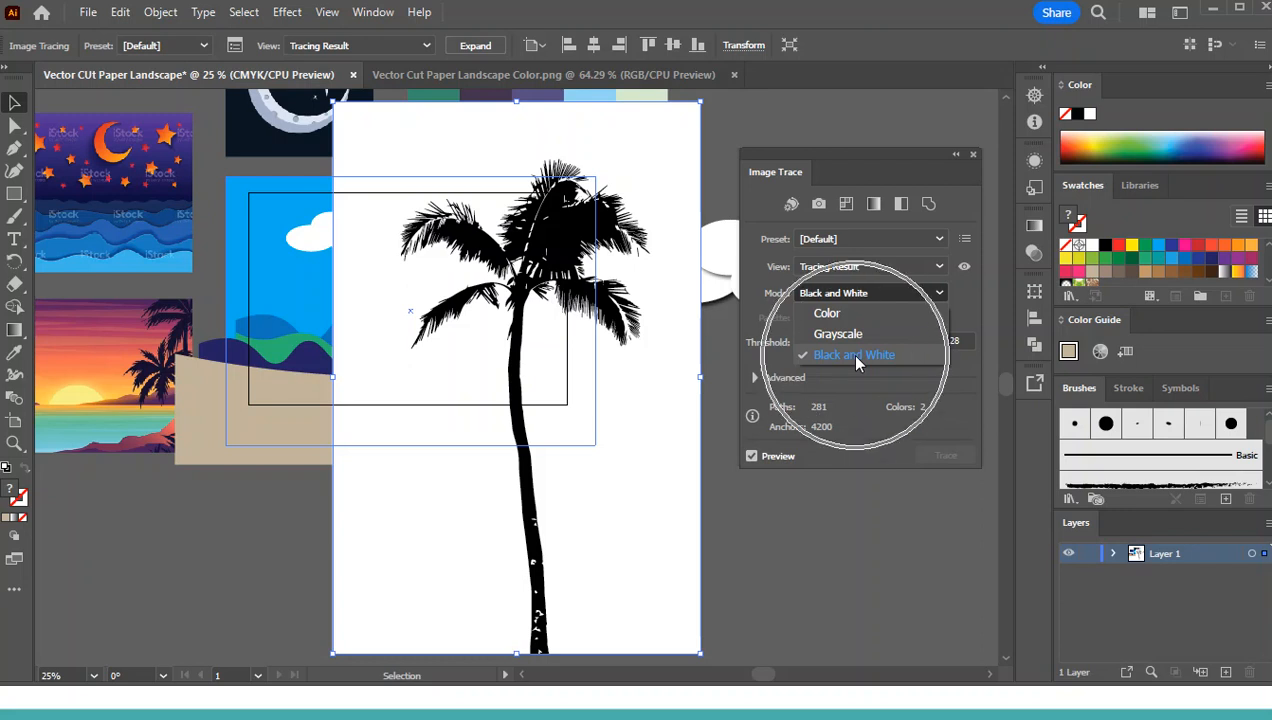
{"action": "left_click", "coordinate": [856, 357]}
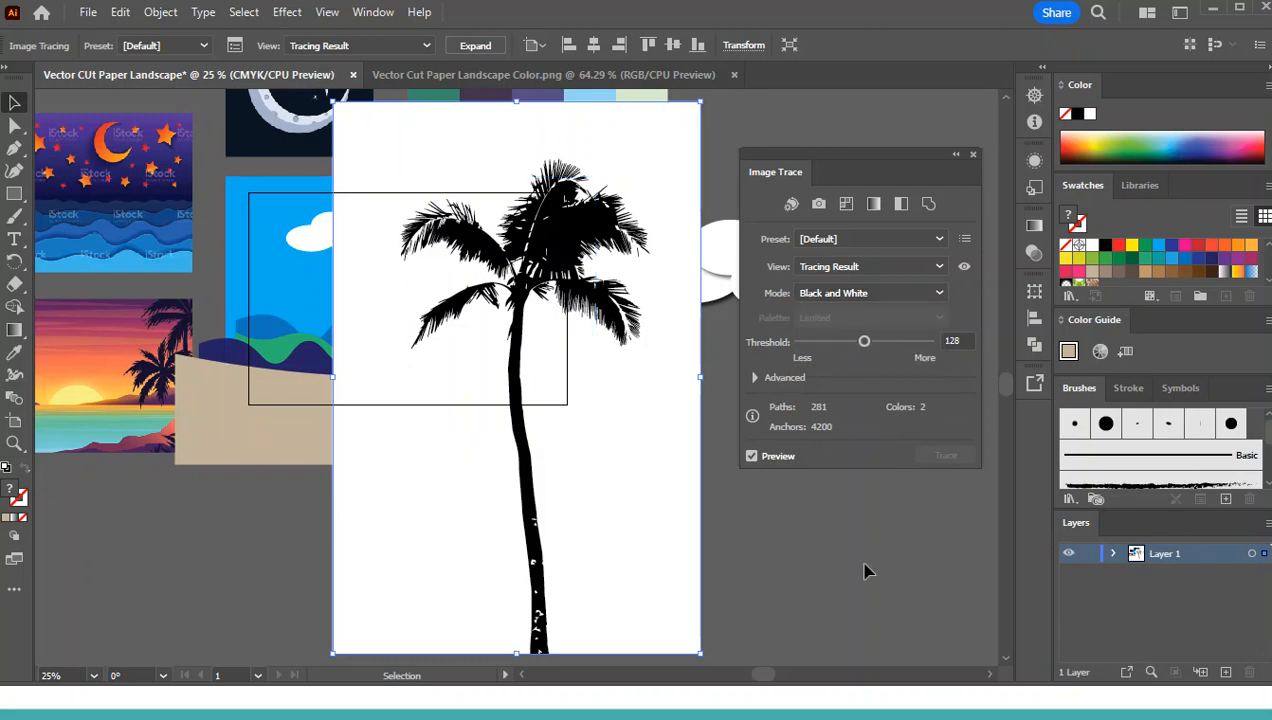
{"action": "key", "text": "ctrl+plus"}
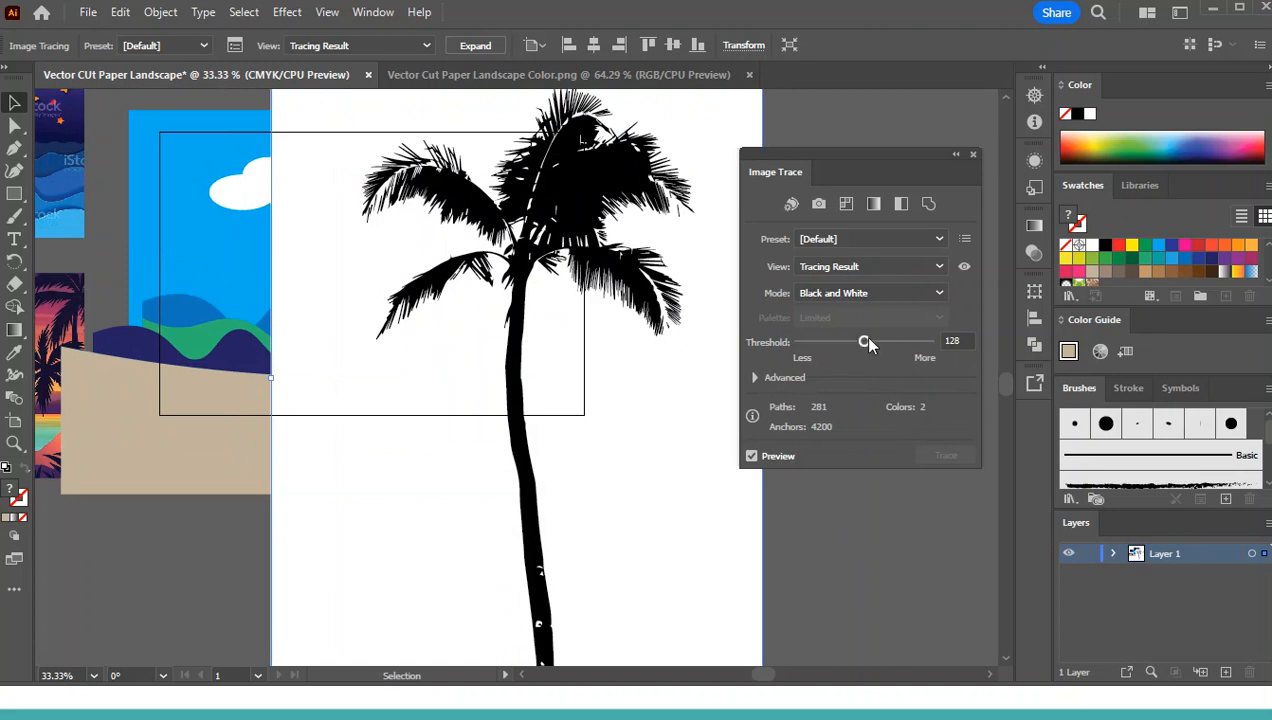
{"action": "mouse_move", "coordinate": [907, 340]}
{"action": "left_mouse_down"}
{"action": "mouse_move", "coordinate": [812, 345]}
{"action": "mouse_move", "coordinate": [858, 345]}
{"action": "left_mouse_up"}
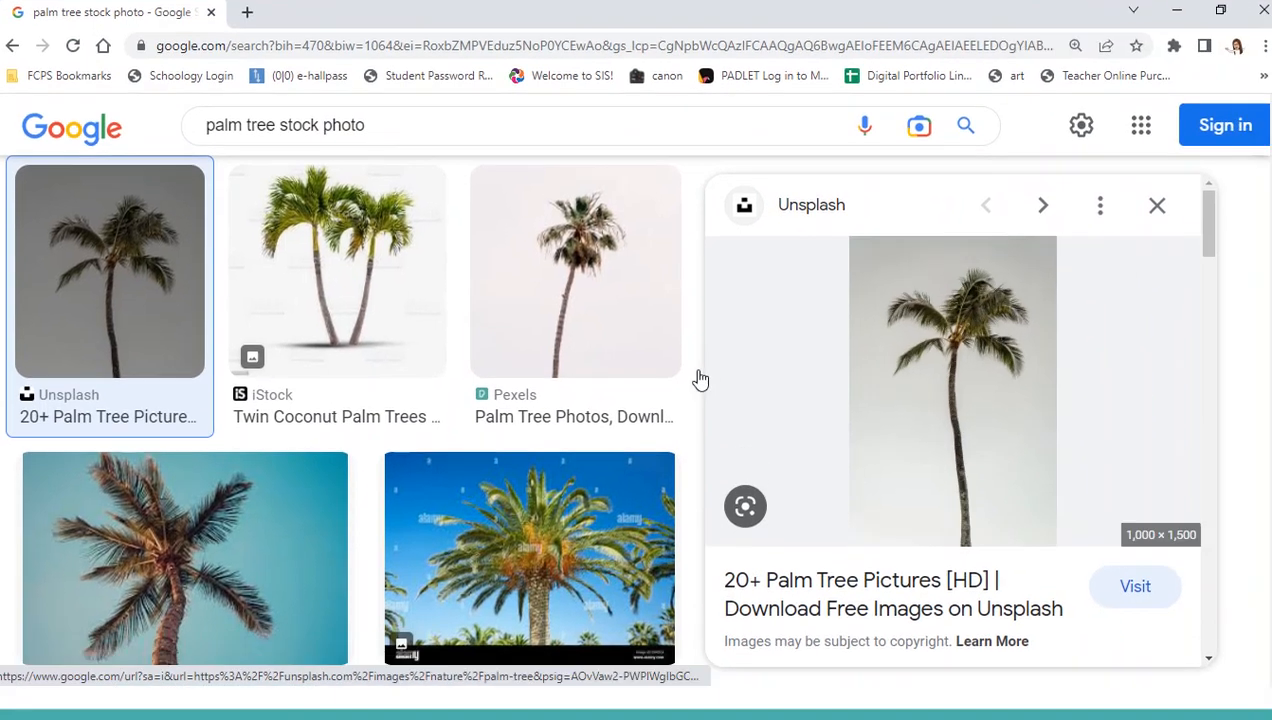
- Examine the stock photo results in the browser for isolated palm trees on plain backgrounds, and return to Illustrator
{"action": "scroll", "coordinate": [580, 393], "scroll_direction": "down", "scroll_amount": 2}
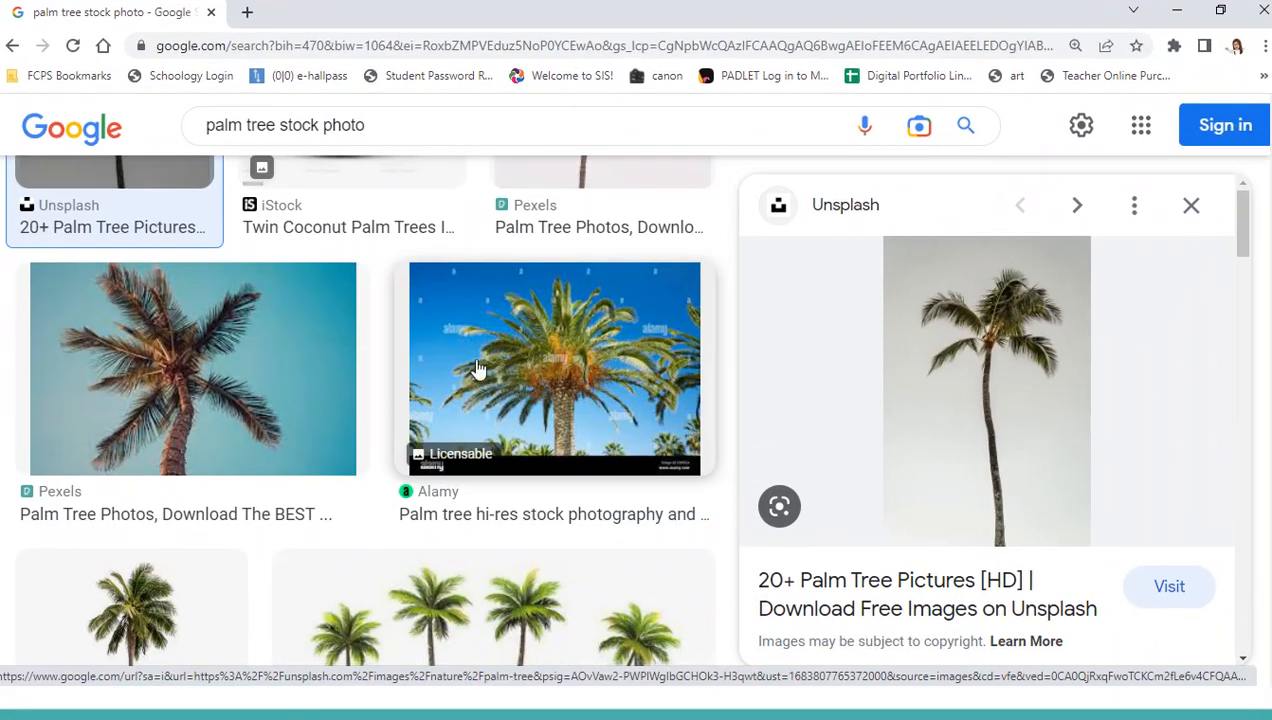
{"action": "scroll", "coordinate": [193, 346], "scroll_direction": "down", "scroll_amount": 4}
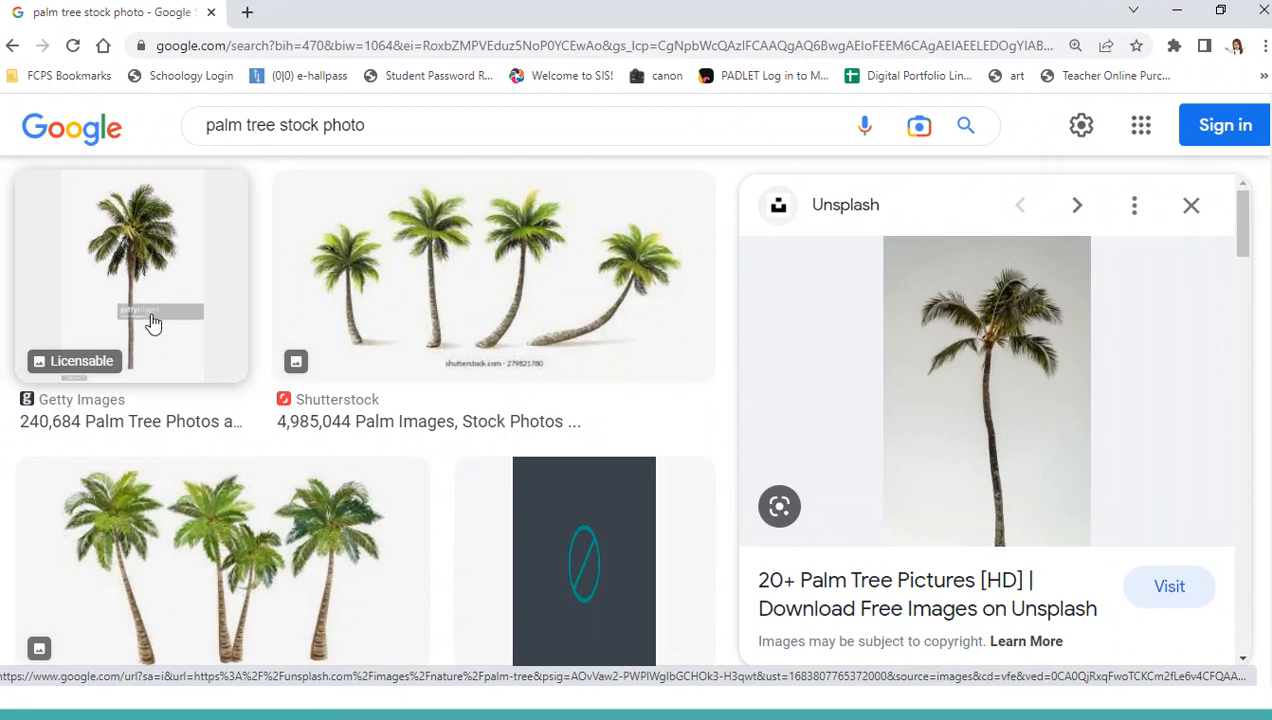
{"action": "scroll", "coordinate": [360, 375], "scroll_direction": "down", "scroll_amount": 5}
{"action": "scroll", "coordinate": [357, 363], "scroll_direction": "down", "scroll_amount": 1}
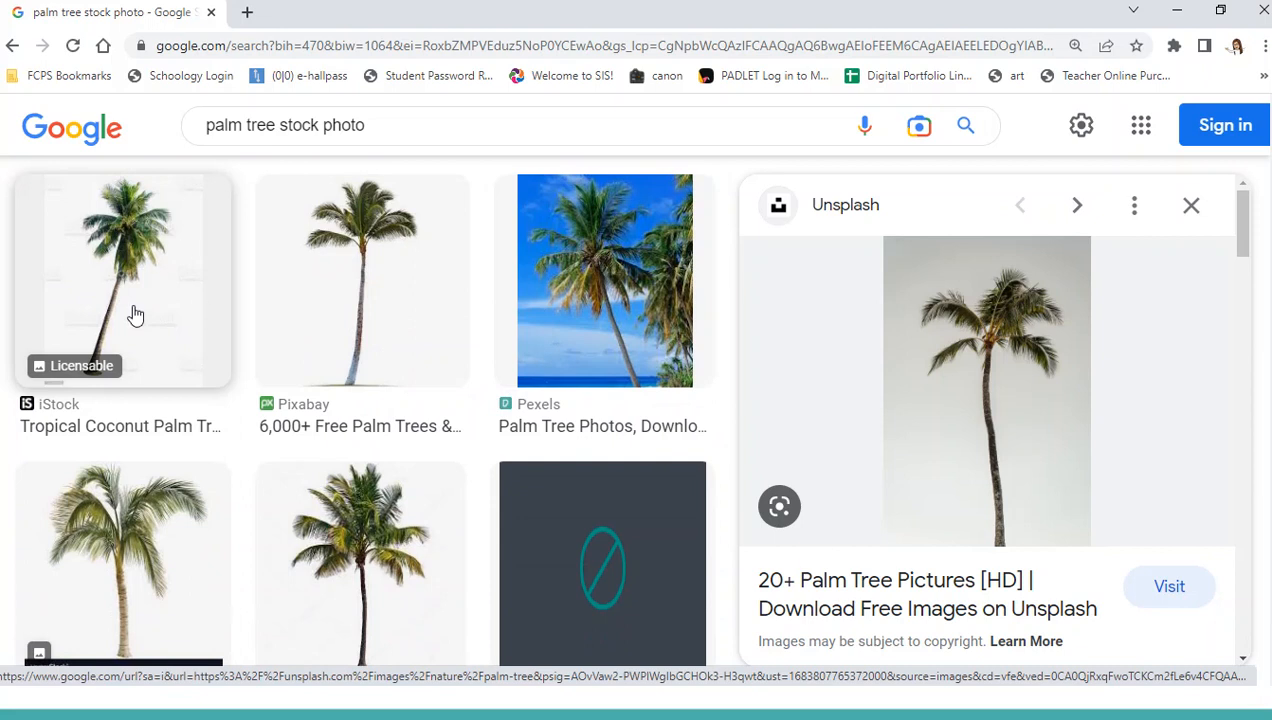
{"action": "scroll", "coordinate": [275, 397], "scroll_direction": "down", "scroll_amount": 2}
{"action": "scroll", "coordinate": [358, 380], "scroll_direction": "down", "scroll_amount": 3}
{"action": "scroll", "coordinate": [425, 475], "scroll_direction": "down", "scroll_amount": 8}
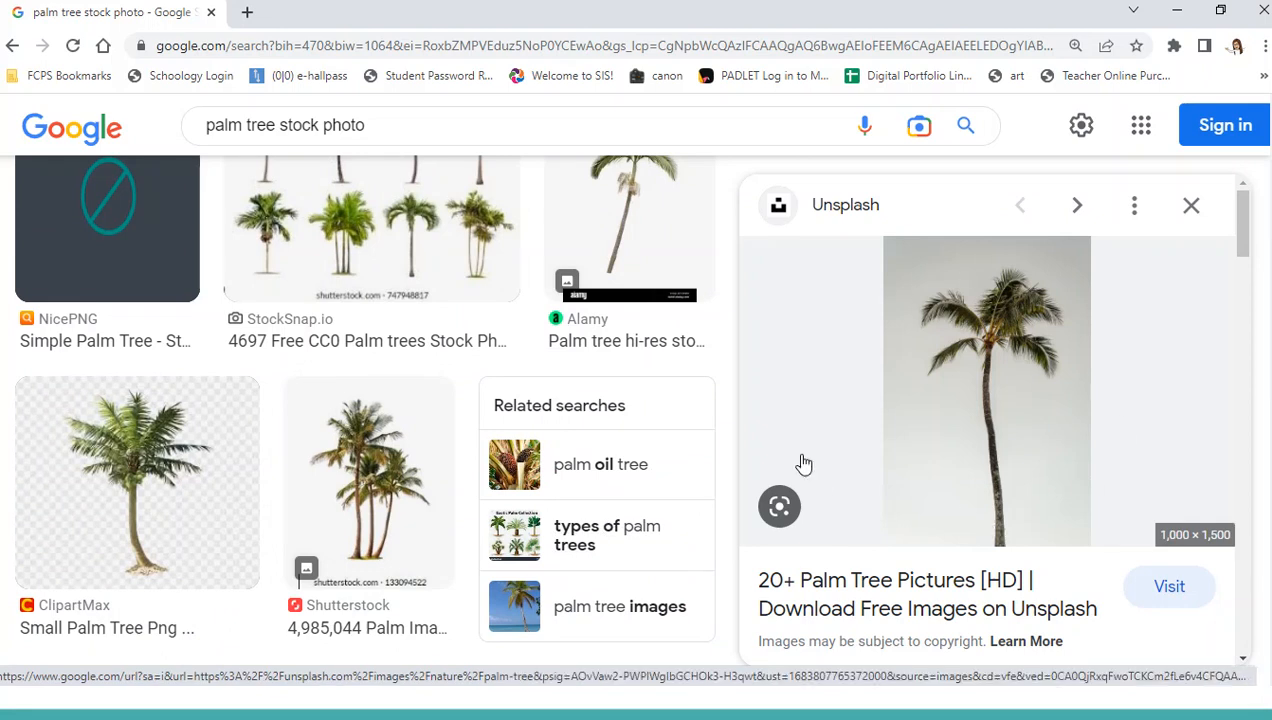
{"action": "left_click", "coordinate": [415, 508]}
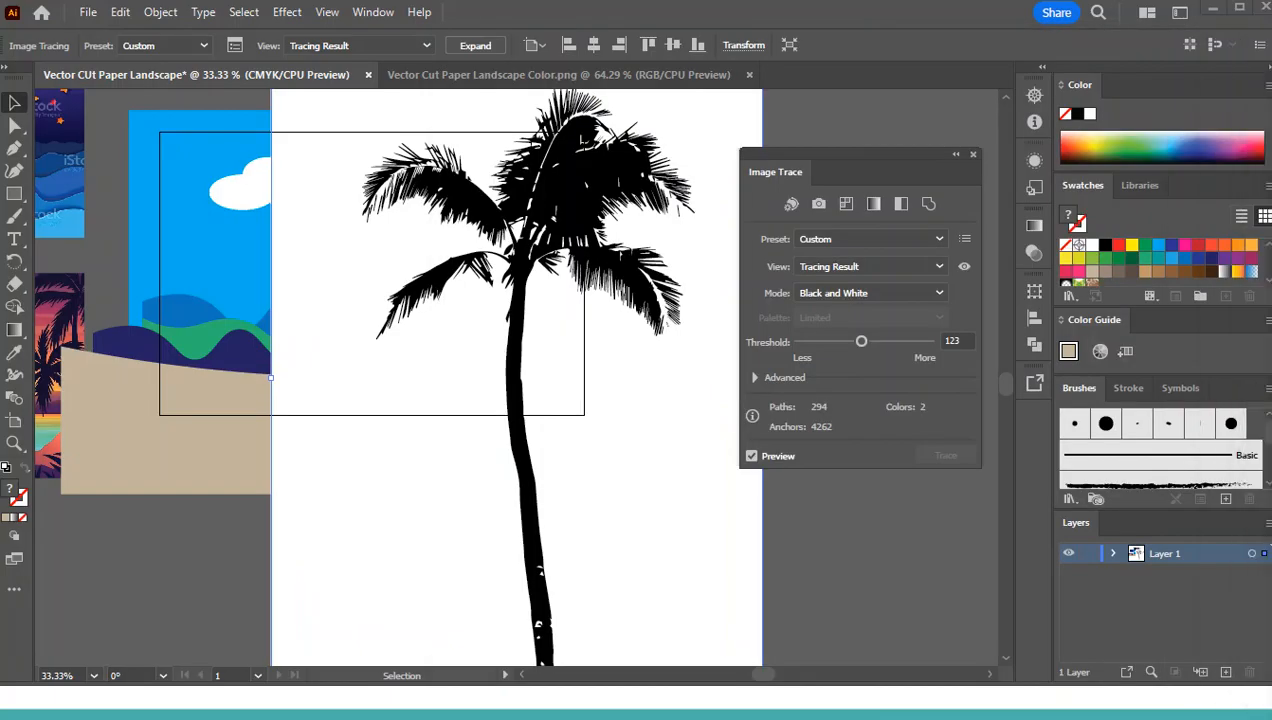
- In the advanced trace options, set the noise to 48 px and enable Ignore White to drop the palm's background
{"action": "left_click", "coordinate": [755, 378]}
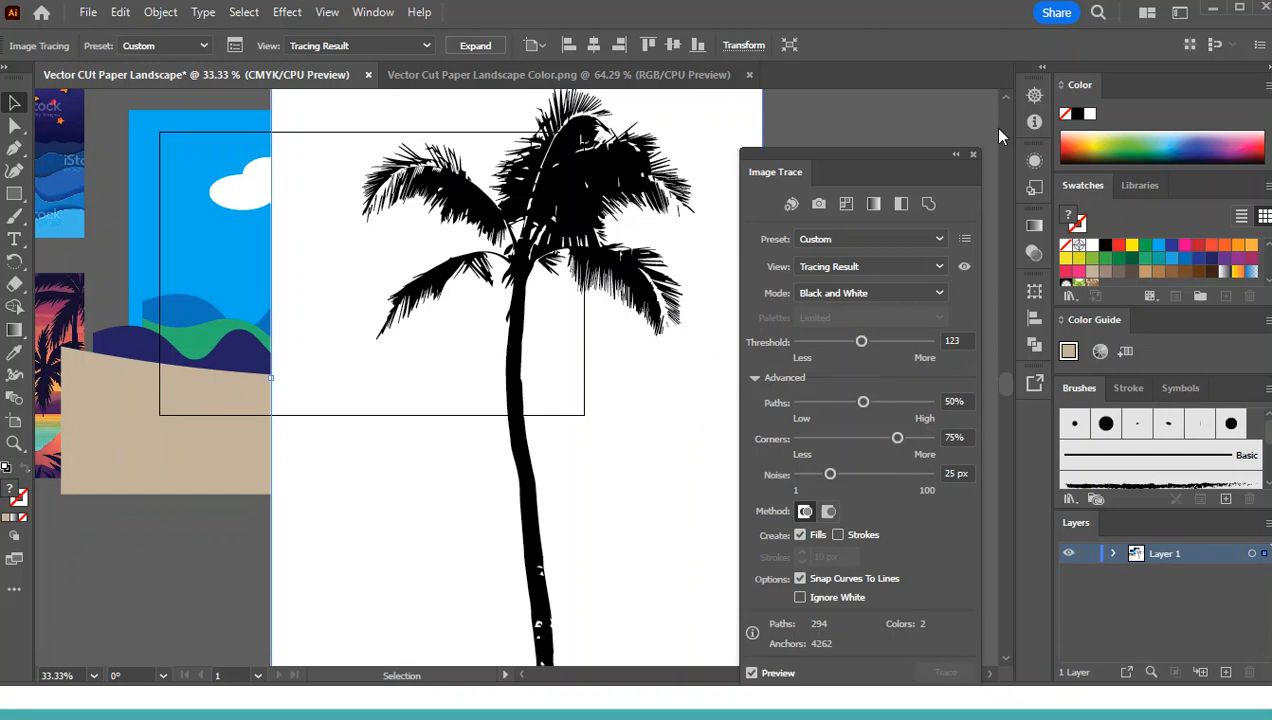
{"action": "left_click_drag", "start_coordinate": [928, 152], "coordinate": [932, 92]}
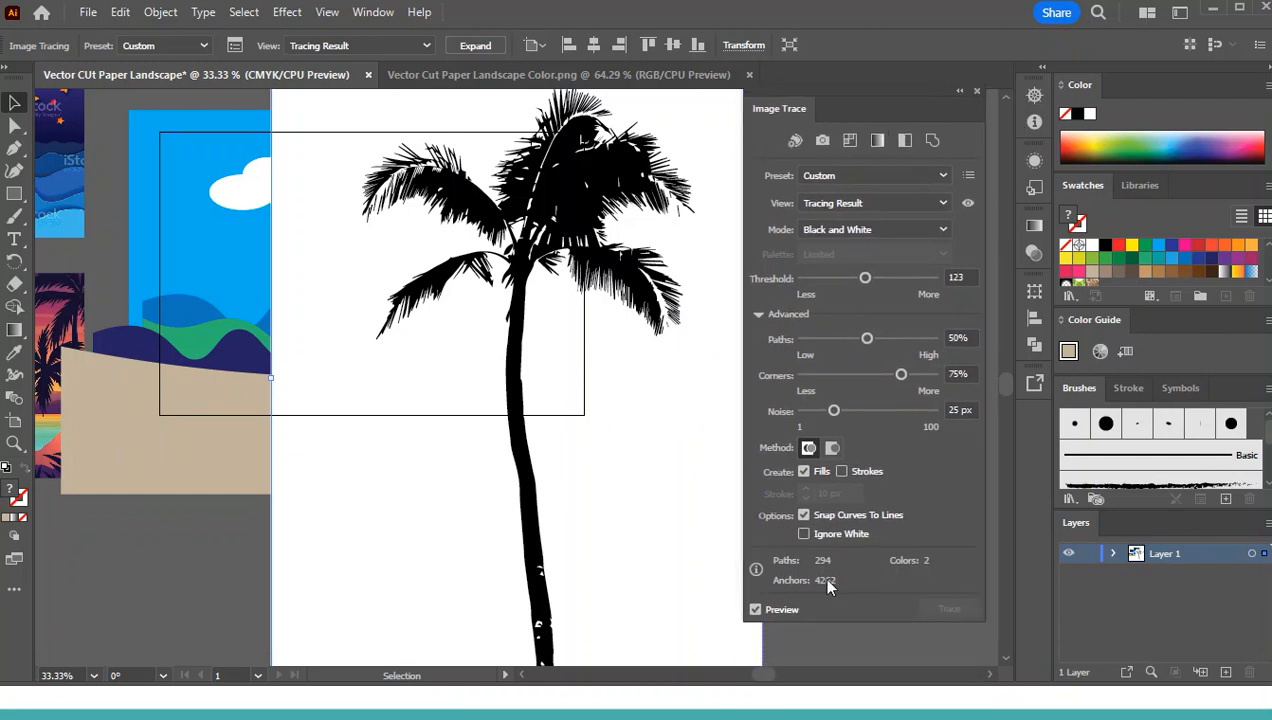
{"action": "left_click_drag", "start_coordinate": [836, 418], "coordinate": [866, 416]}
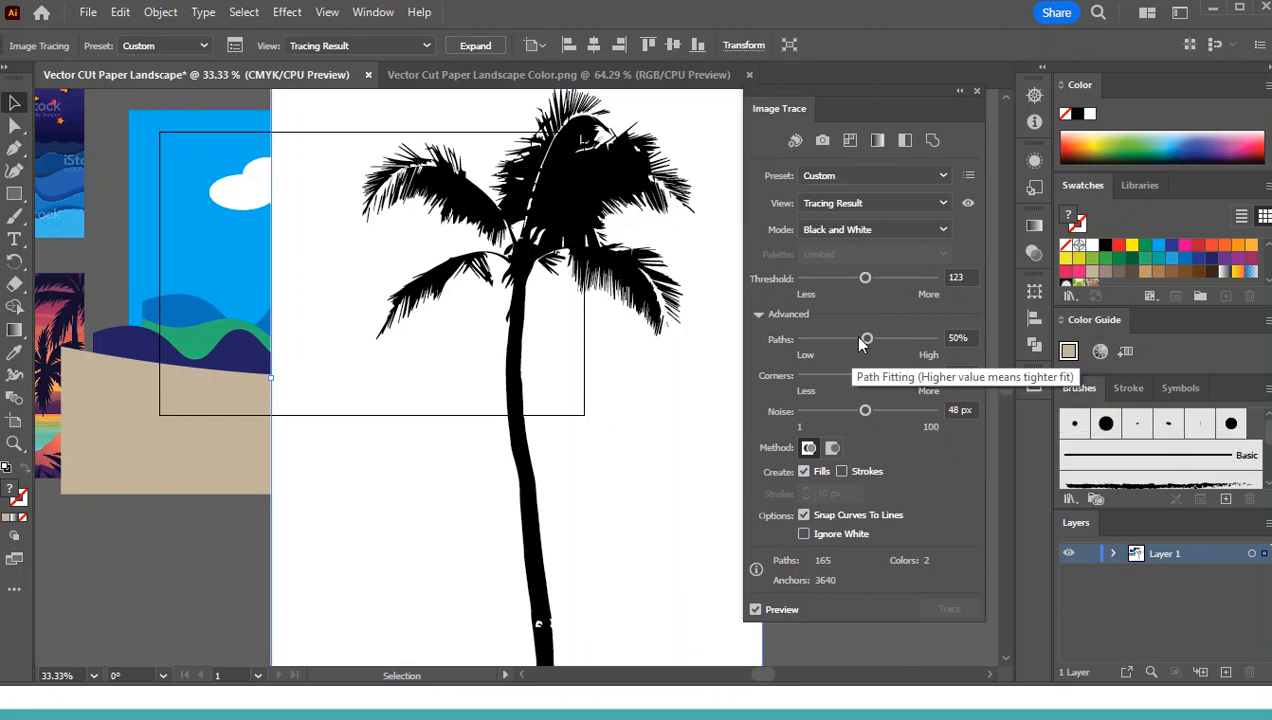
{"action": "left_click", "coordinate": [805, 535]}
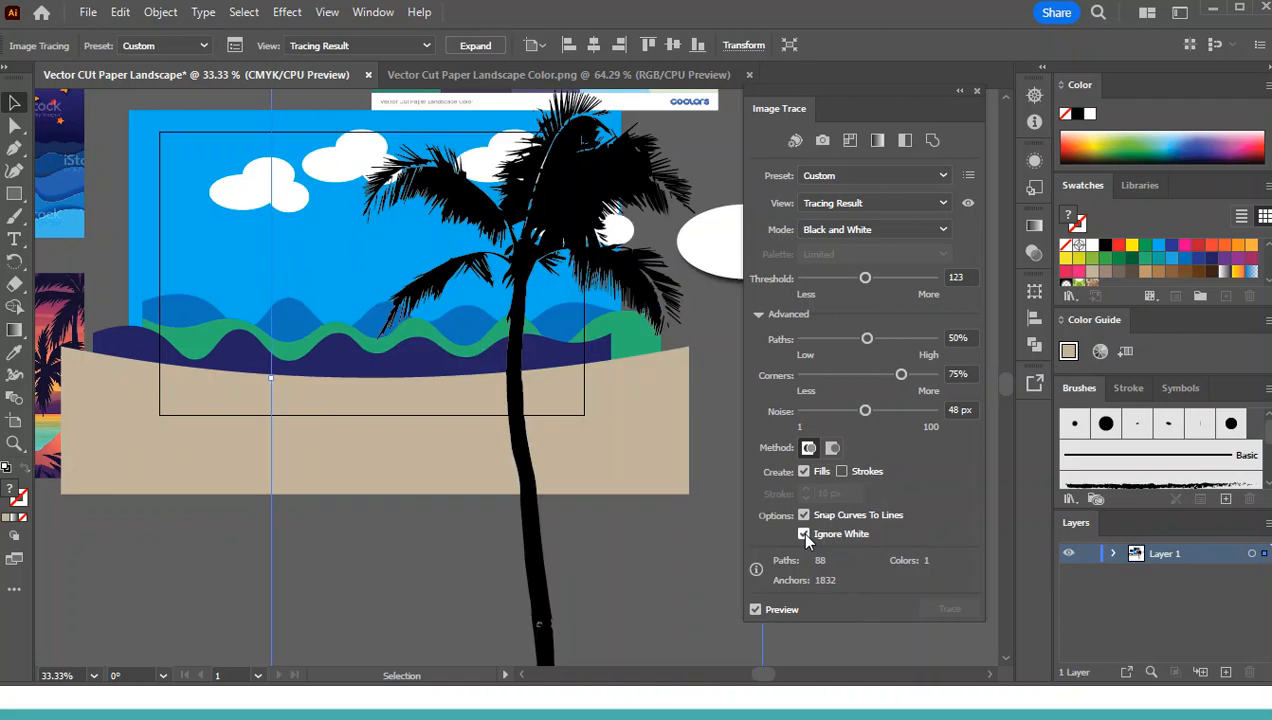
{"action": "key", "text": "ctrl+minus"}
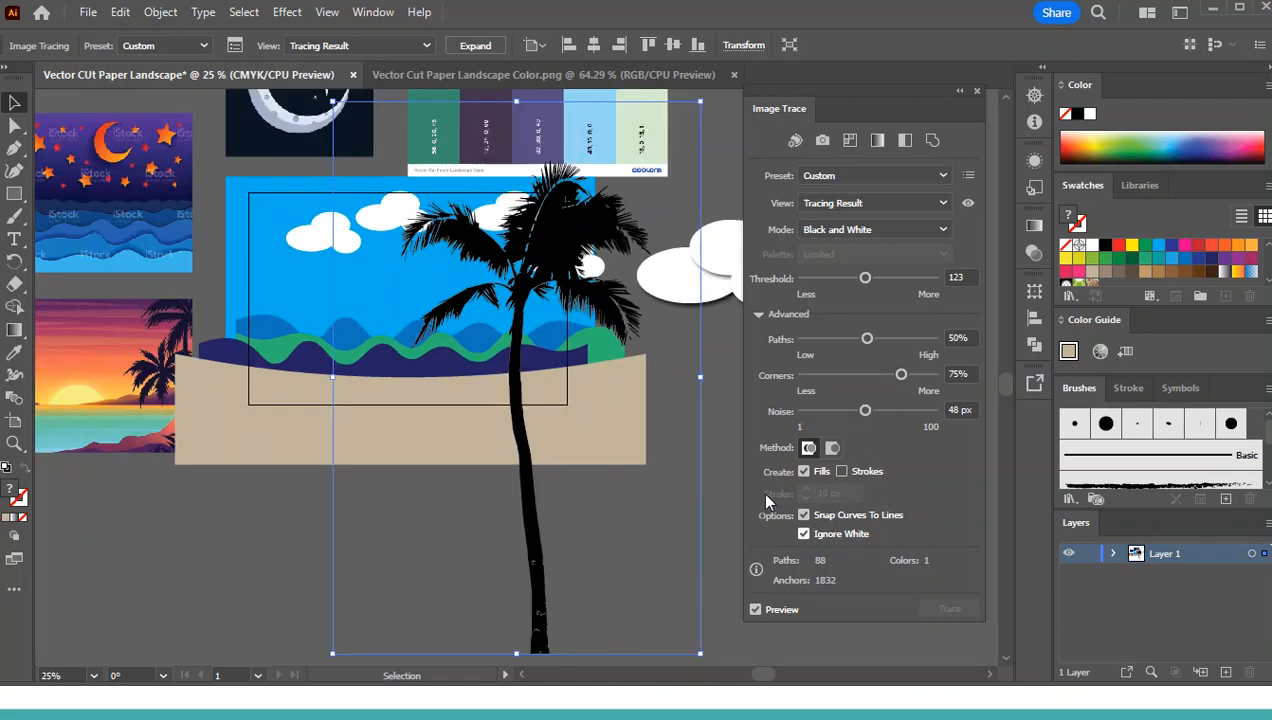
- Move the traced palm to the empty canvas on the right, clear of the beach artwork
{"action": "mouse_move", "coordinate": [538, 293]}
{"action": "left_mouse_down"}
{"action": "mouse_move", "coordinate": [645, 343]}
{"action": "mouse_move", "coordinate": [694, 419]}
{"action": "left_mouse_up"}
{"action": "key", "text": "ctrl+minus"}
{"action": "key", "text": "v"}
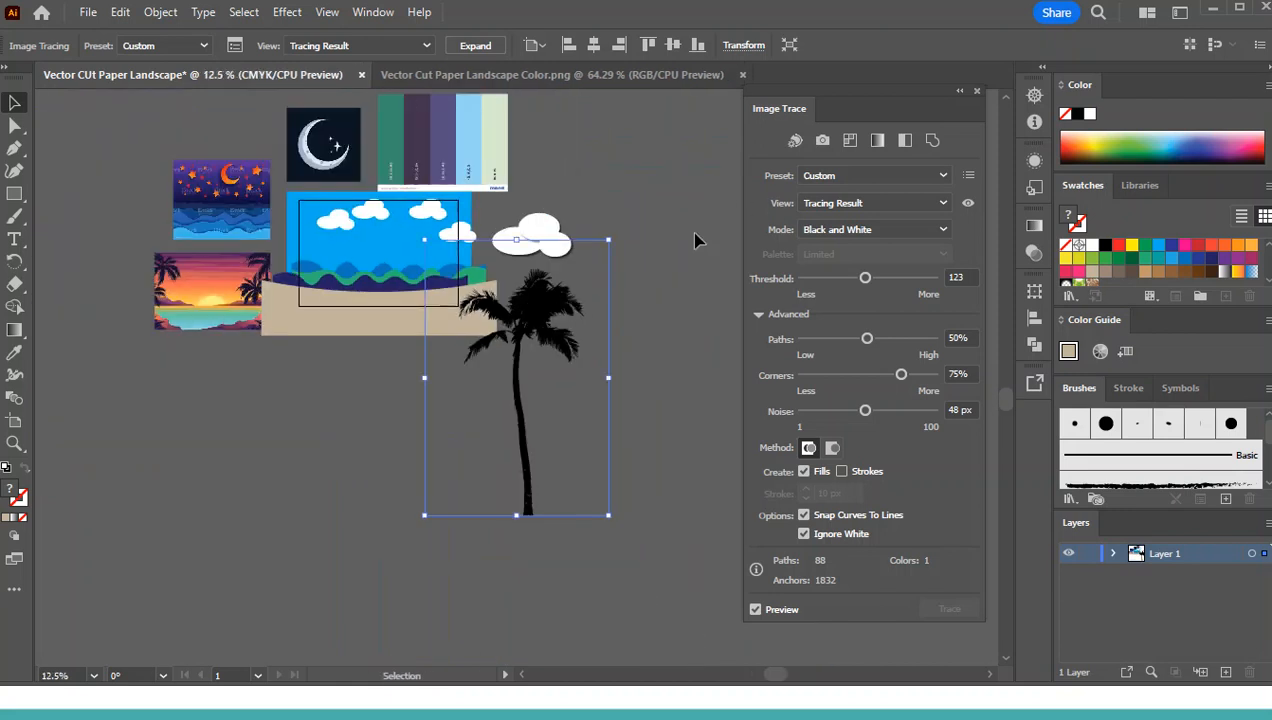
{"action": "left_click_drag", "start_coordinate": [550, 310], "coordinate": [654, 311]}
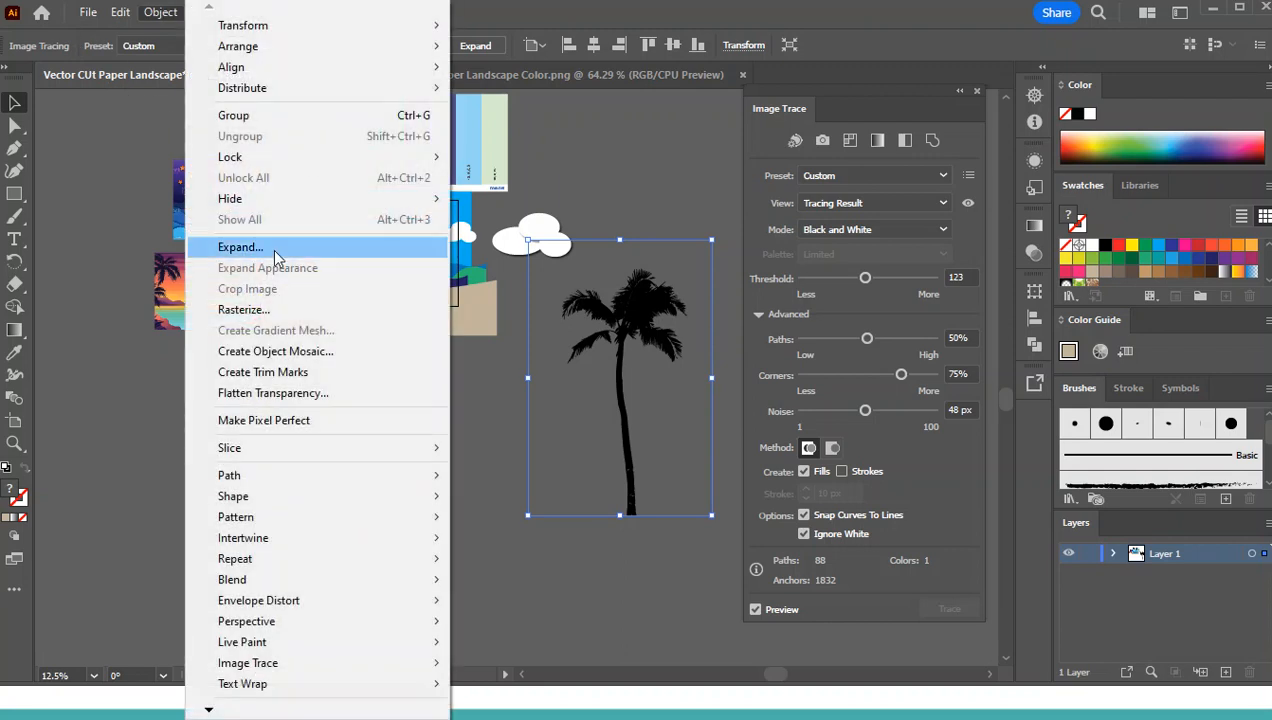
- Expand the traced palm's object and fill into editable vector paths and deselect it
{"action": "left_click", "coordinate": [336, 250]}
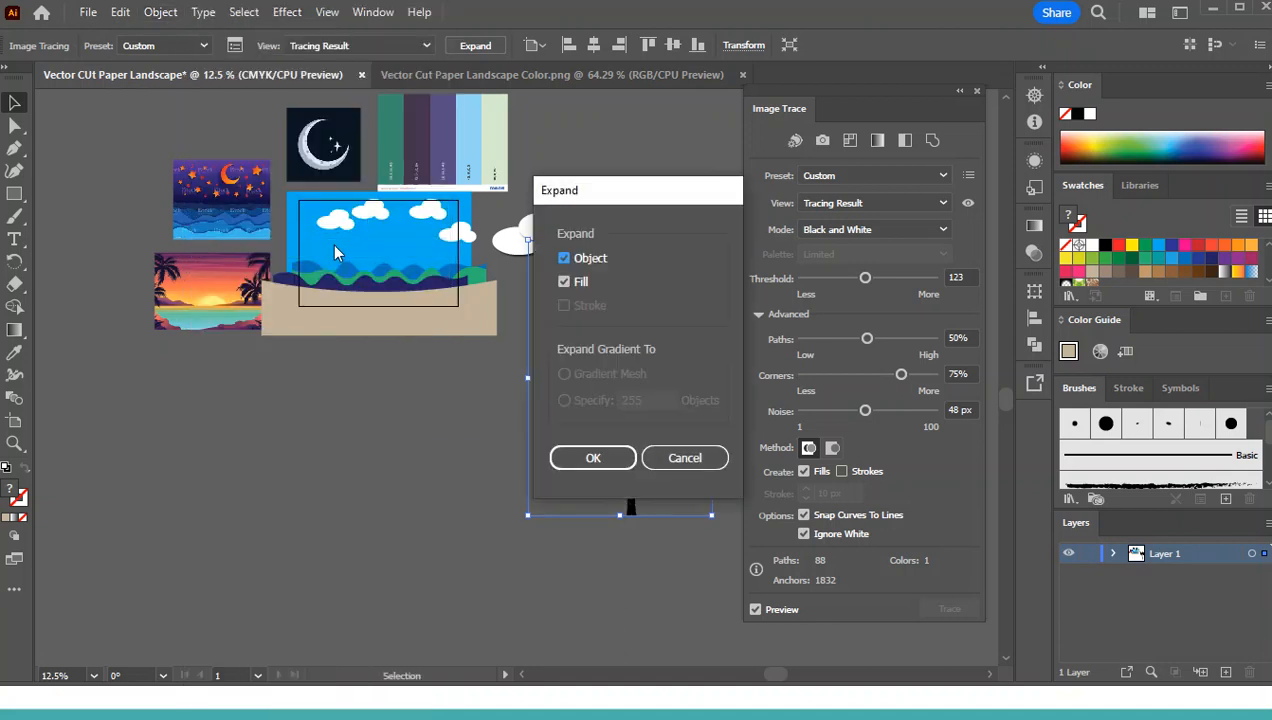
{"action": "left_click", "coordinate": [590, 457]}
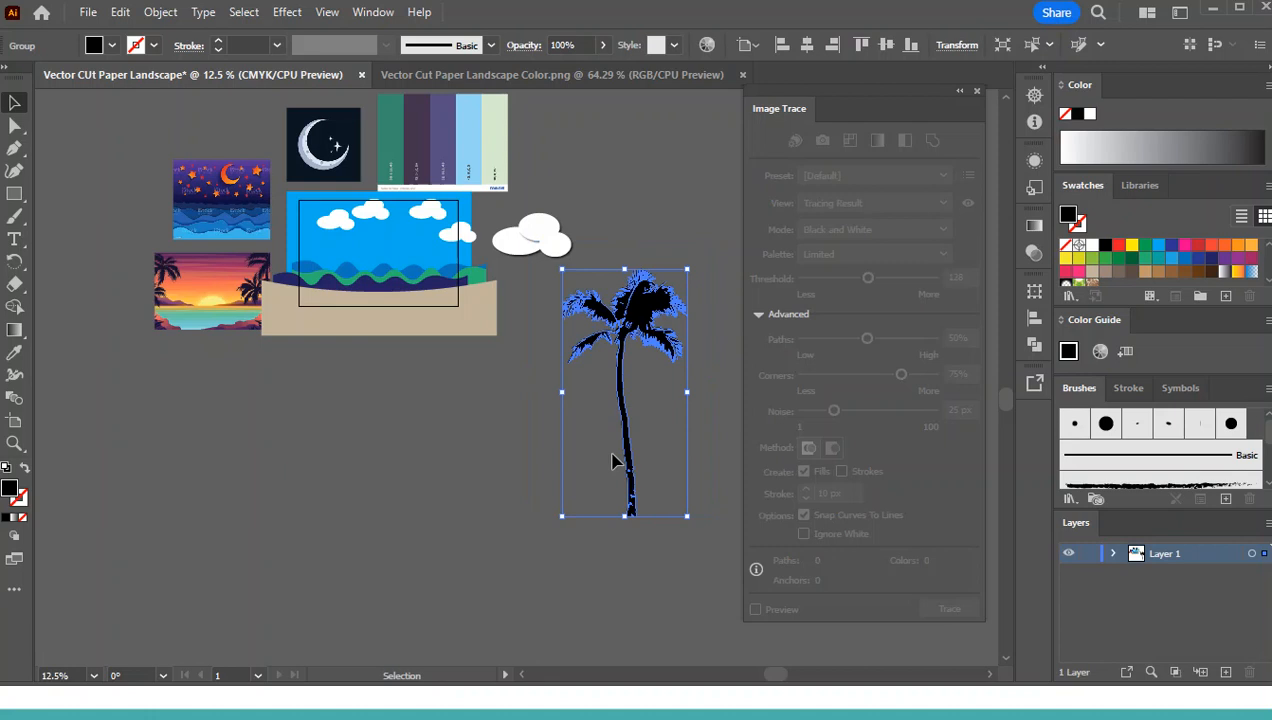
{"action": "key", "text": "ctrl+="}
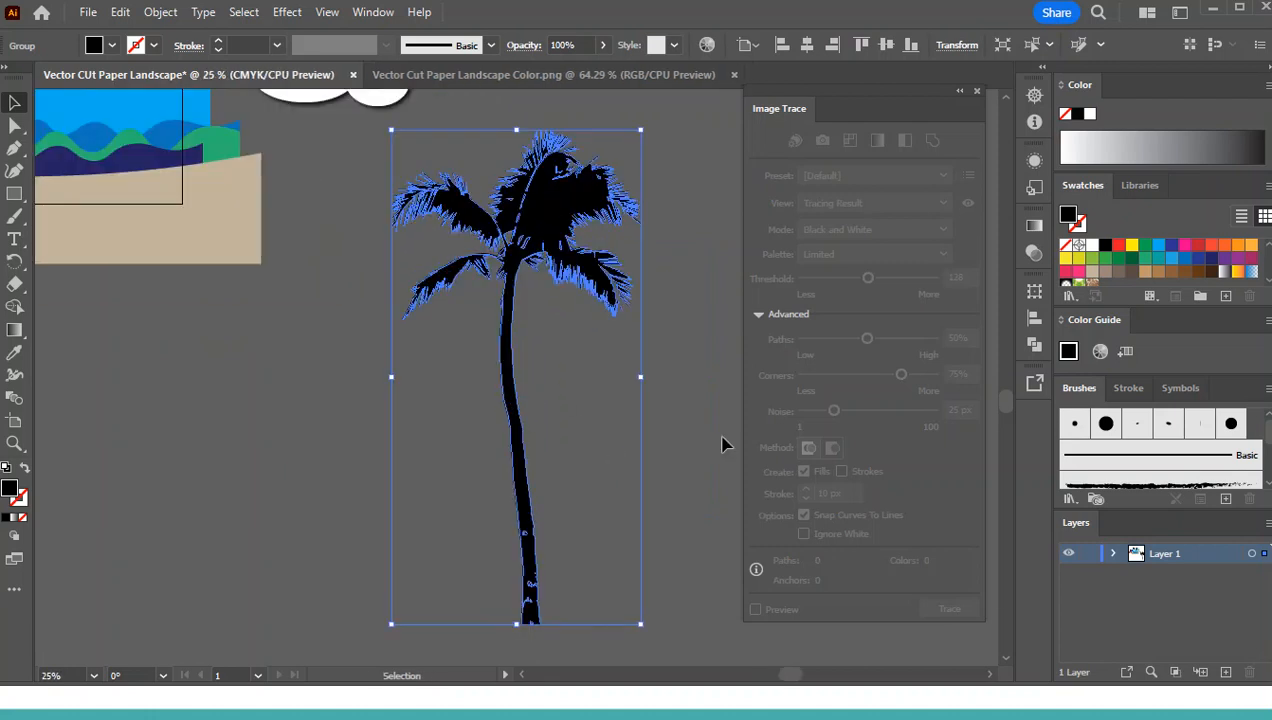
{"action": "left_click", "coordinate": [663, 432]}
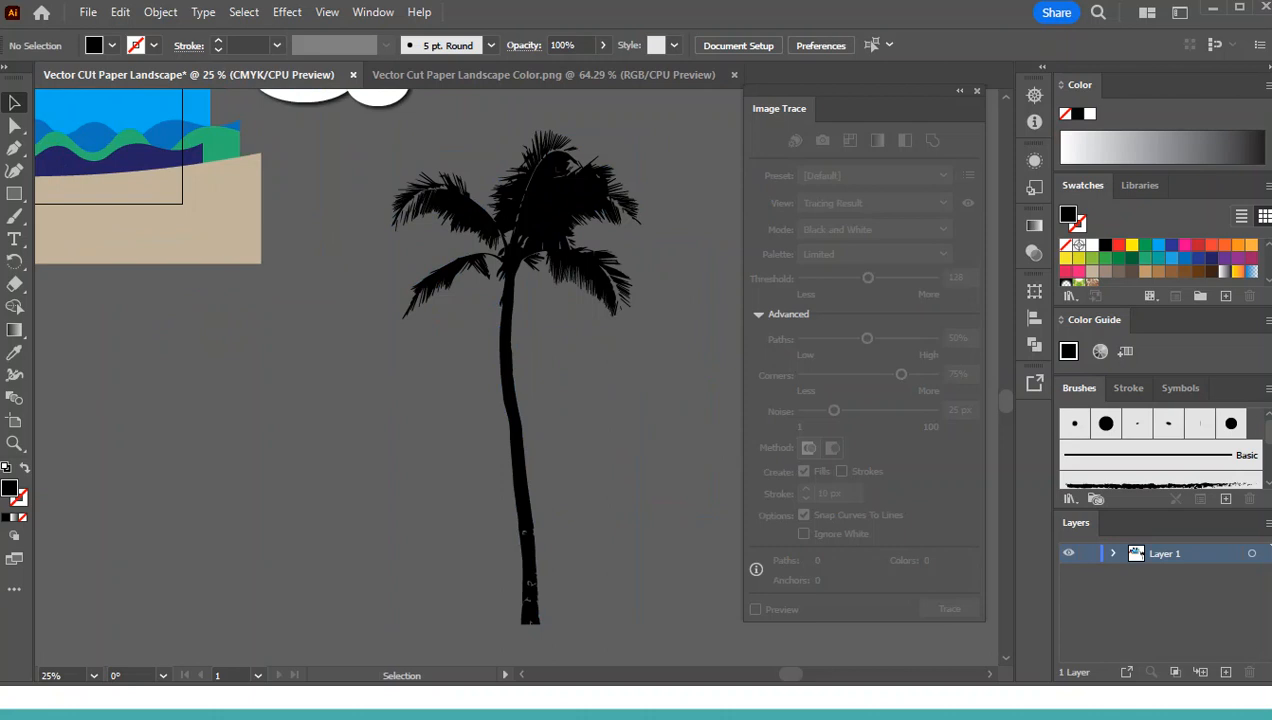
- Paste the palm photo again from the browser search, scale it to about half size and place it beside the lower part of the black palm
{"action": "key", "text": "alt+Tab"}
{"action": "scroll", "coordinate": [781, 476], "scroll_direction": "down", "scroll_amount": 3}
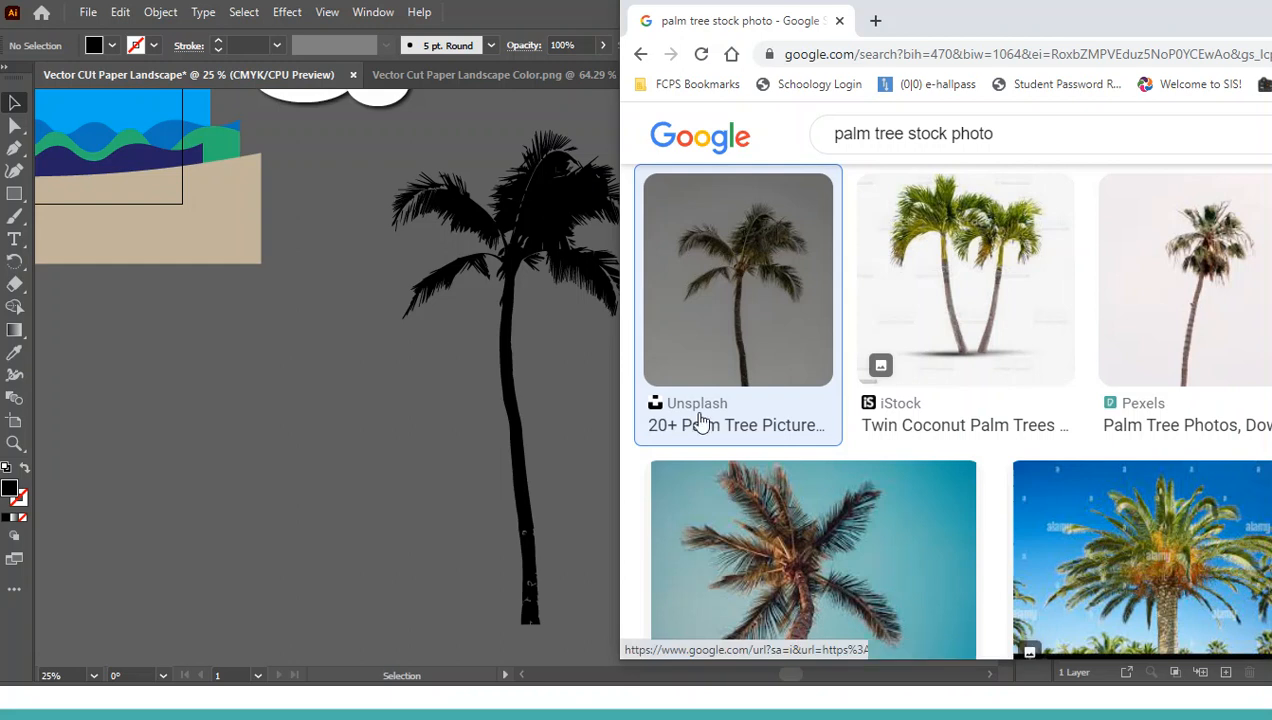
{"action": "left_click", "coordinate": [365, 353]}
{"action": "key", "text": "ctrl+v"}
{"action": "left_click_drag", "start_coordinate": [543, 283], "coordinate": [156, 312]}
{"action": "left_click_drag", "start_coordinate": [243, 343], "coordinate": [326, 343]}
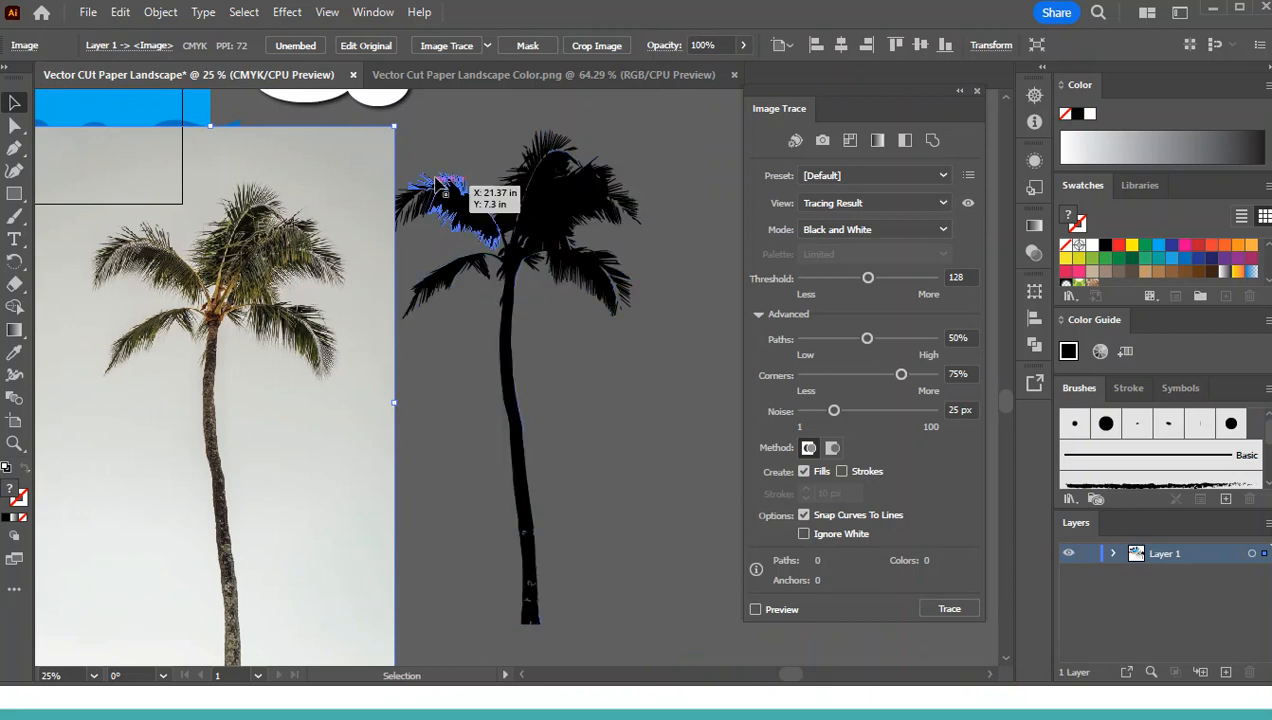
{"action": "left_click_drag", "start_coordinate": [395, 123], "coordinate": [304, 262]}
{"action": "left_click_drag", "start_coordinate": [244, 371], "coordinate": [310, 474]}
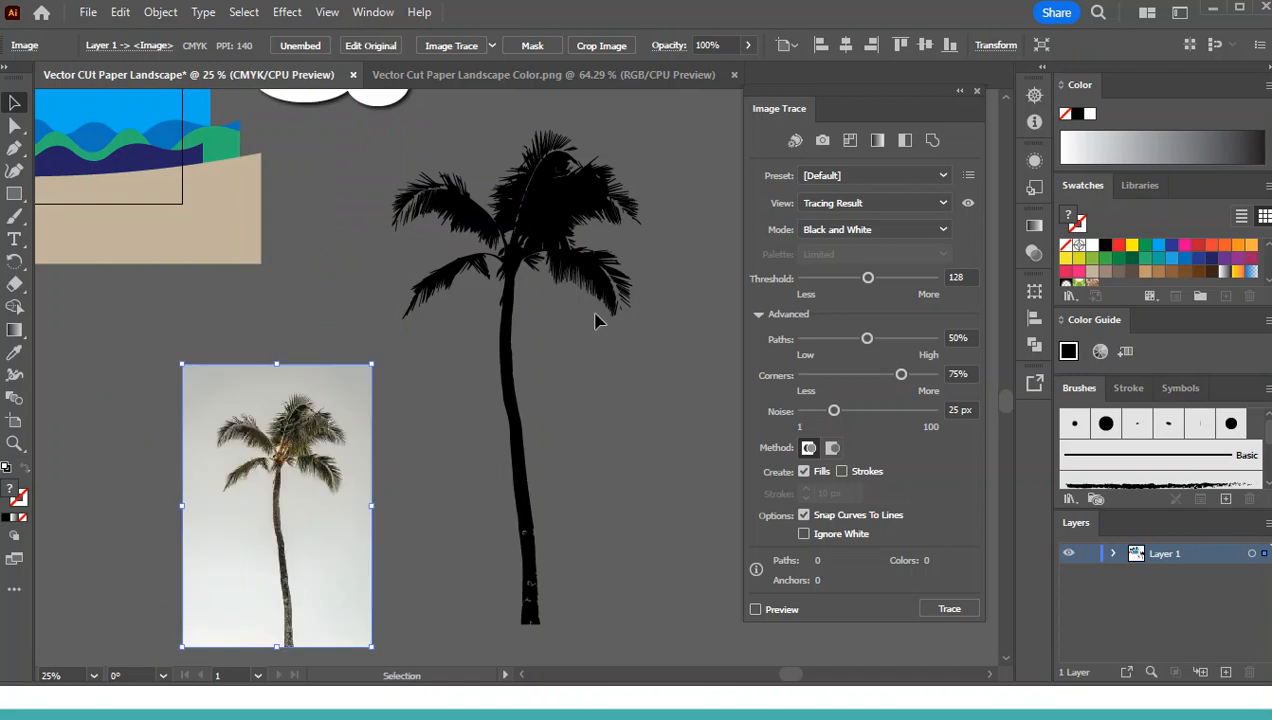
- Check where Image Trace is switched on for the workspace and collapse its advanced options
{"action": "key", "text": "ctrl+minus"}
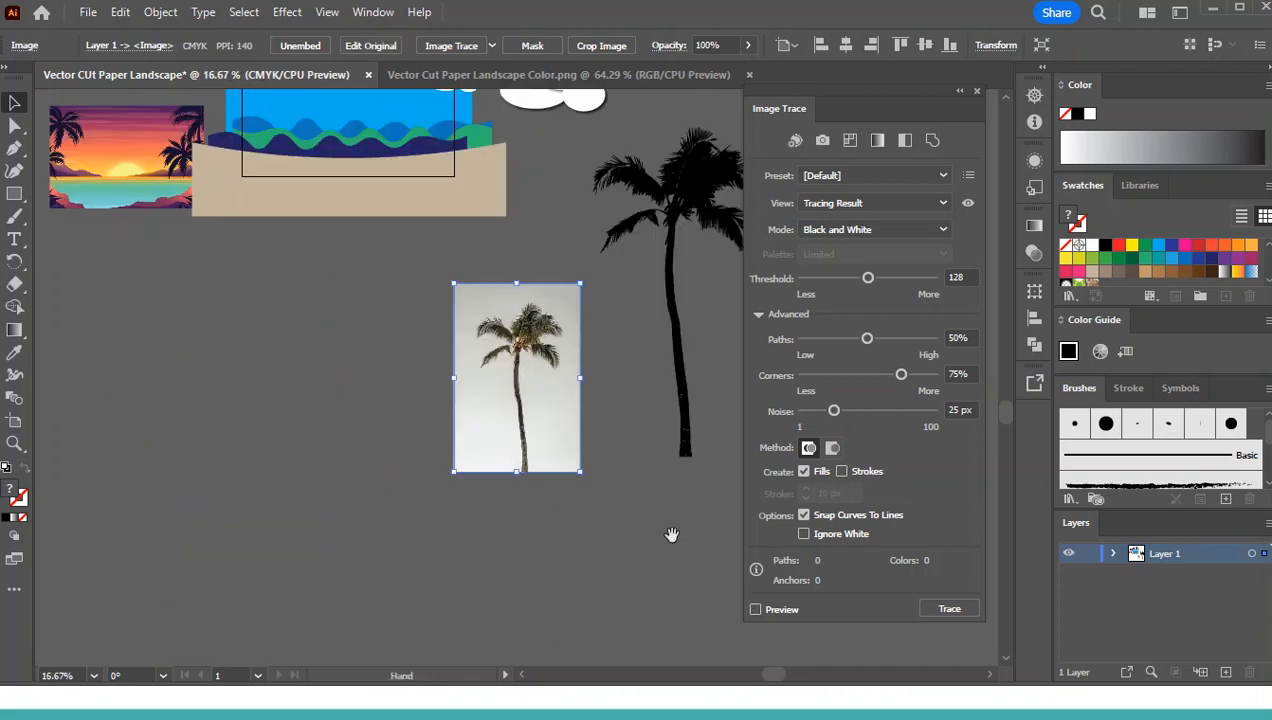
{"action": "left_click_drag", "start_coordinate": [670, 534], "coordinate": [546, 557]}
{"action": "left_click", "coordinate": [372, 12]}
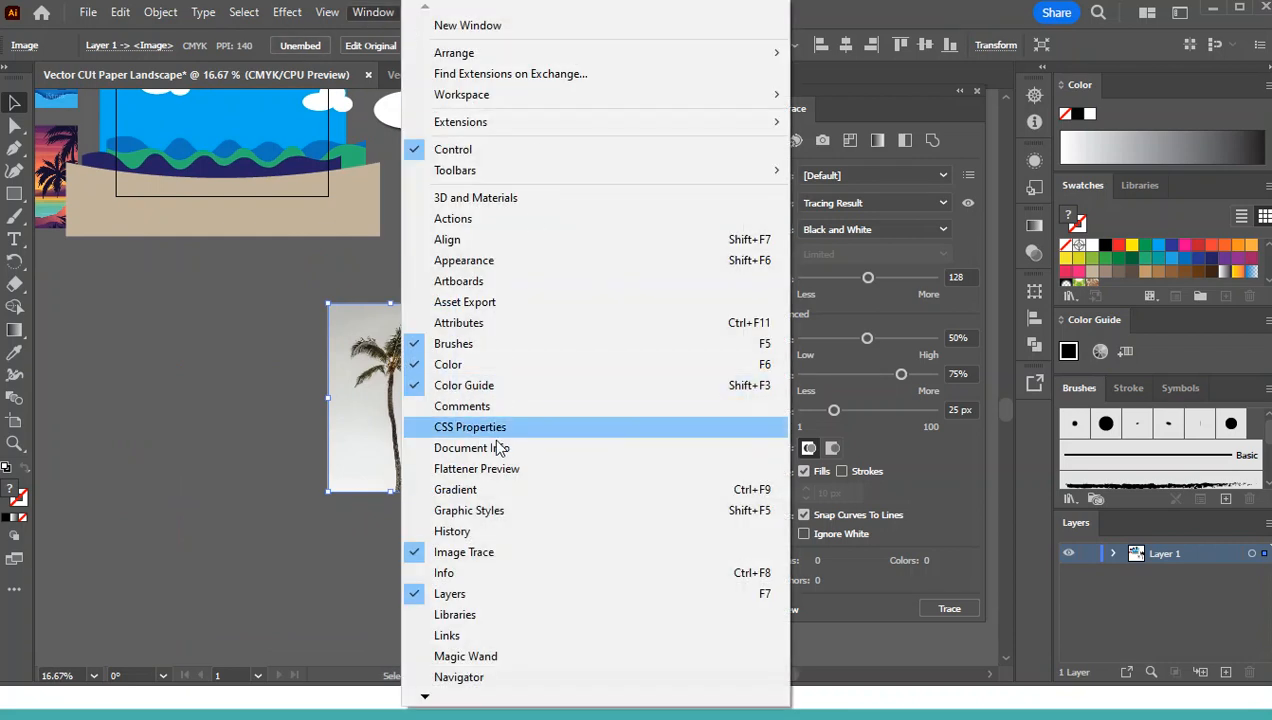
{"action": "left_click", "coordinate": [492, 560]}
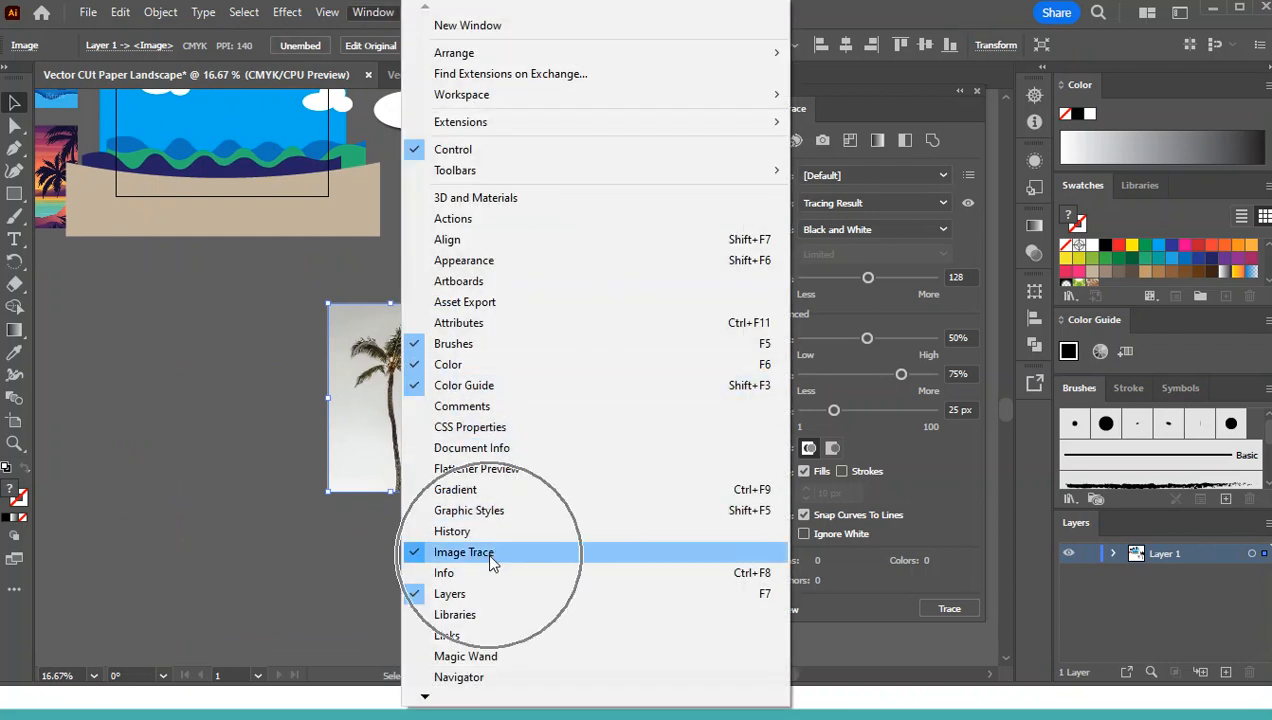
{"action": "left_click", "coordinate": [241, 510]}
{"action": "left_click", "coordinate": [758, 314]}
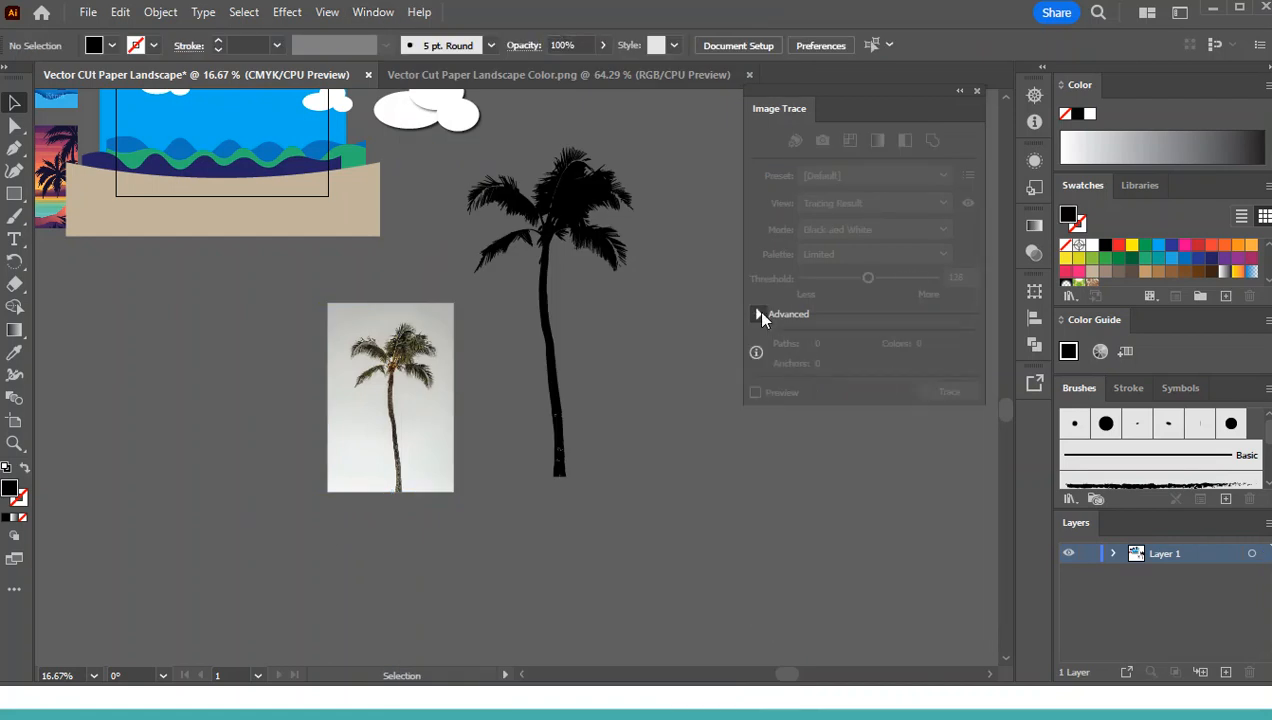
- Preview the smaller palm photo's trace in Black and White mode and enable Ignore White to drop its background
{"action": "left_click", "coordinate": [422, 397]}
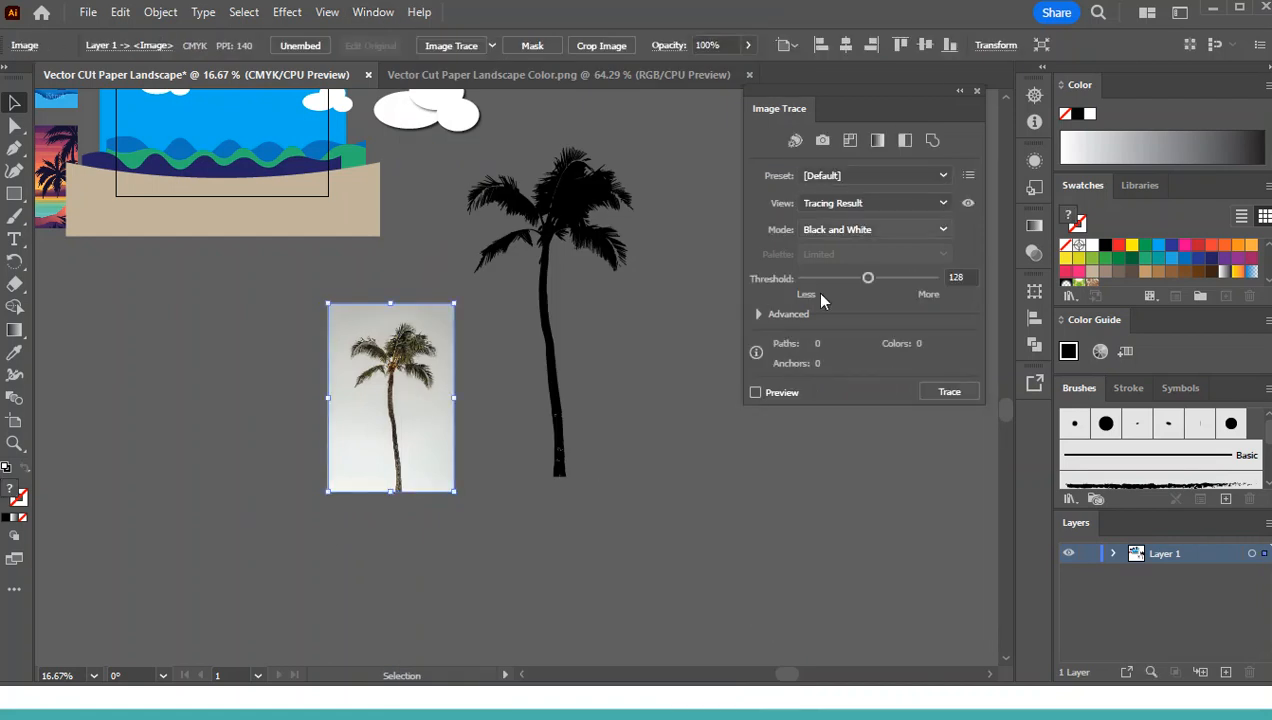
{"action": "left_click", "coordinate": [755, 393]}
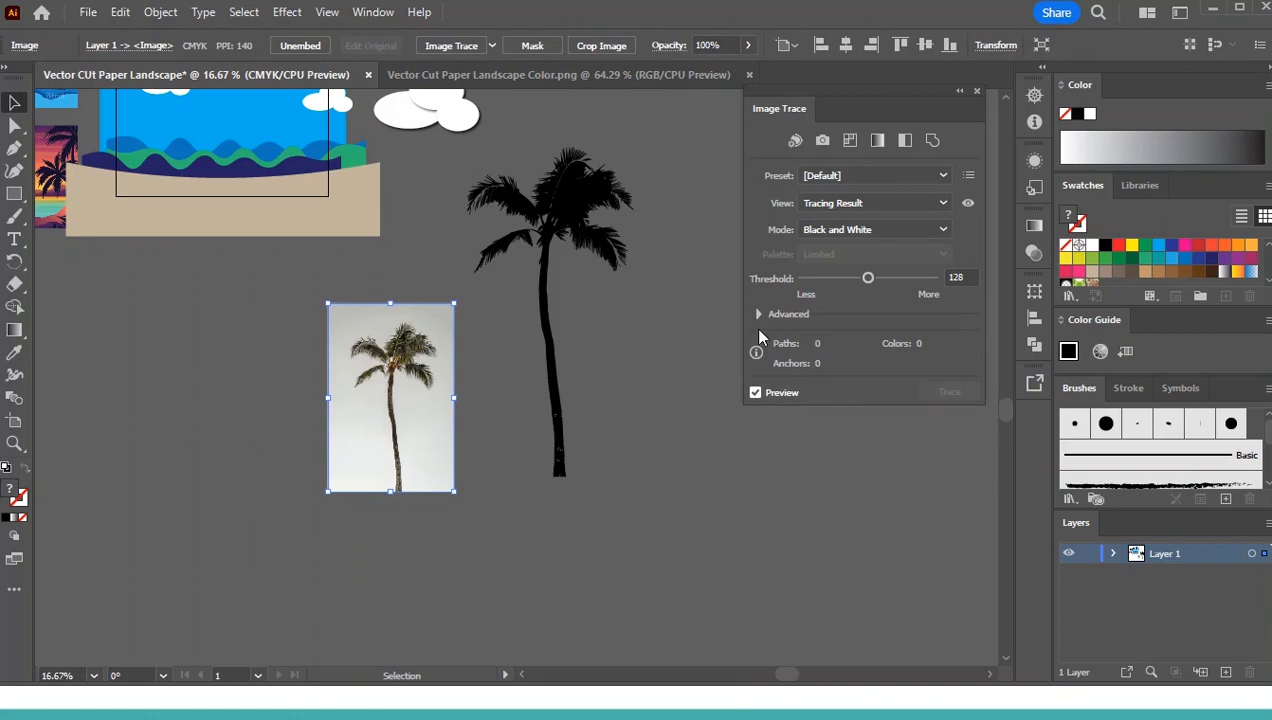
{"action": "left_click", "coordinate": [917, 231]}
{"action": "left_click", "coordinate": [917, 231]}
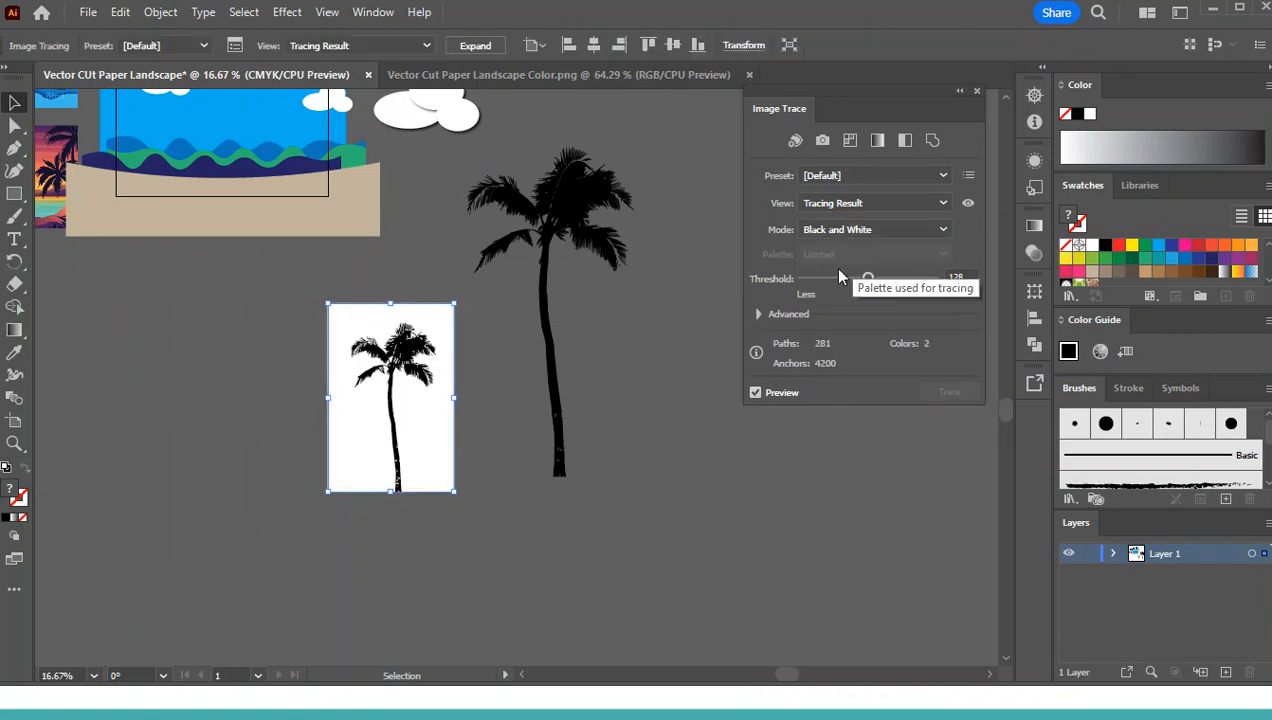
{"action": "left_click", "coordinate": [758, 314]}
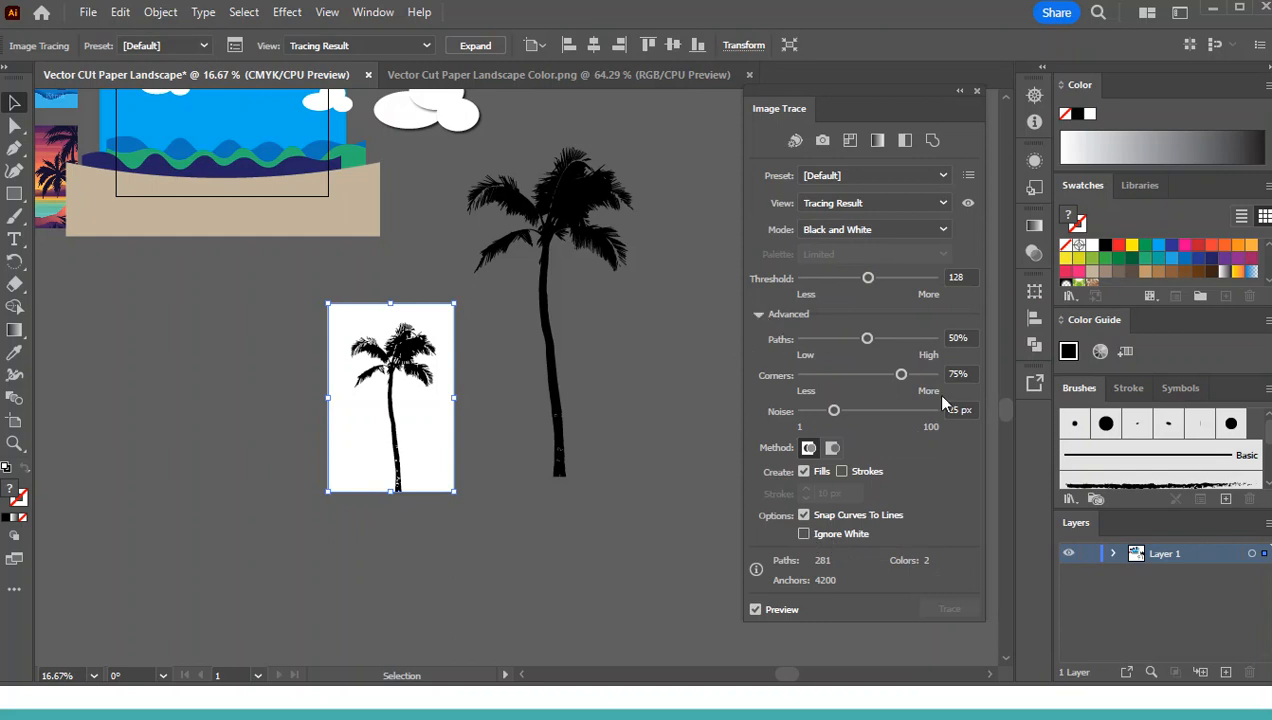
{"action": "left_click", "coordinate": [805, 535]}
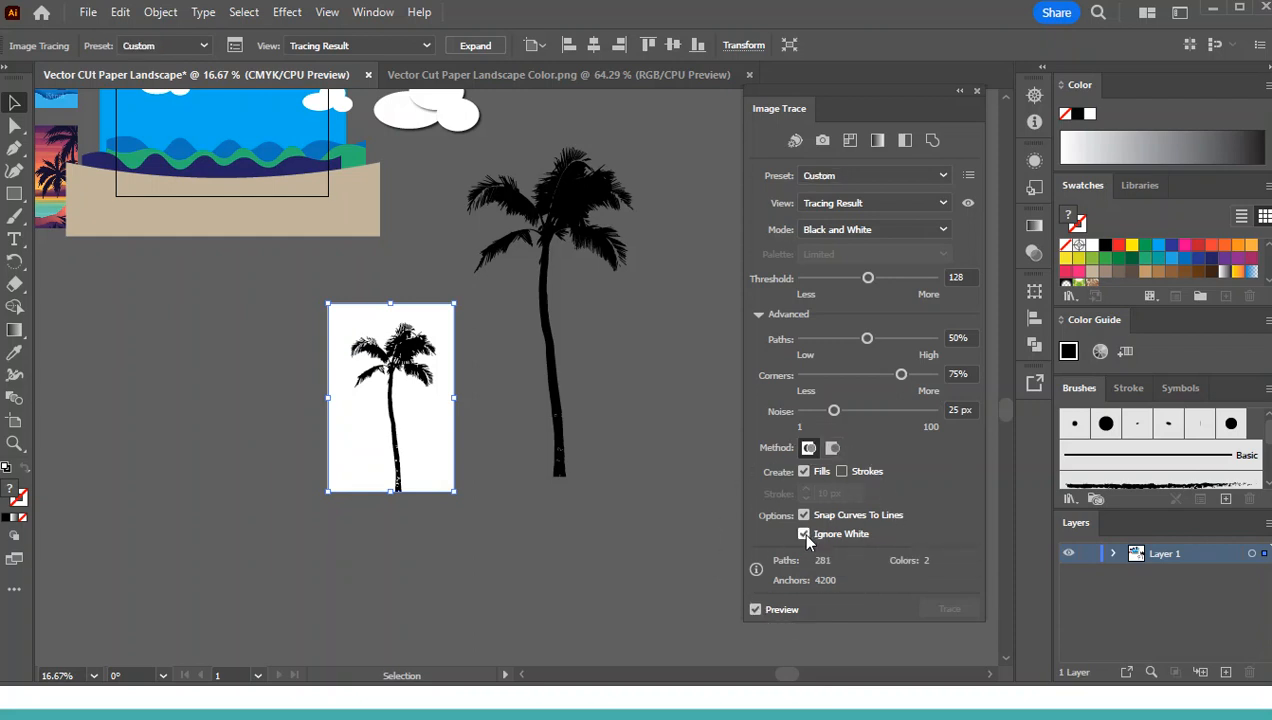
- Expand the smaller traced palm's object and fill into vector paths and deselect it
{"action": "left_click", "coordinate": [163, 18]}
{"action": "left_click", "coordinate": [255, 258]}
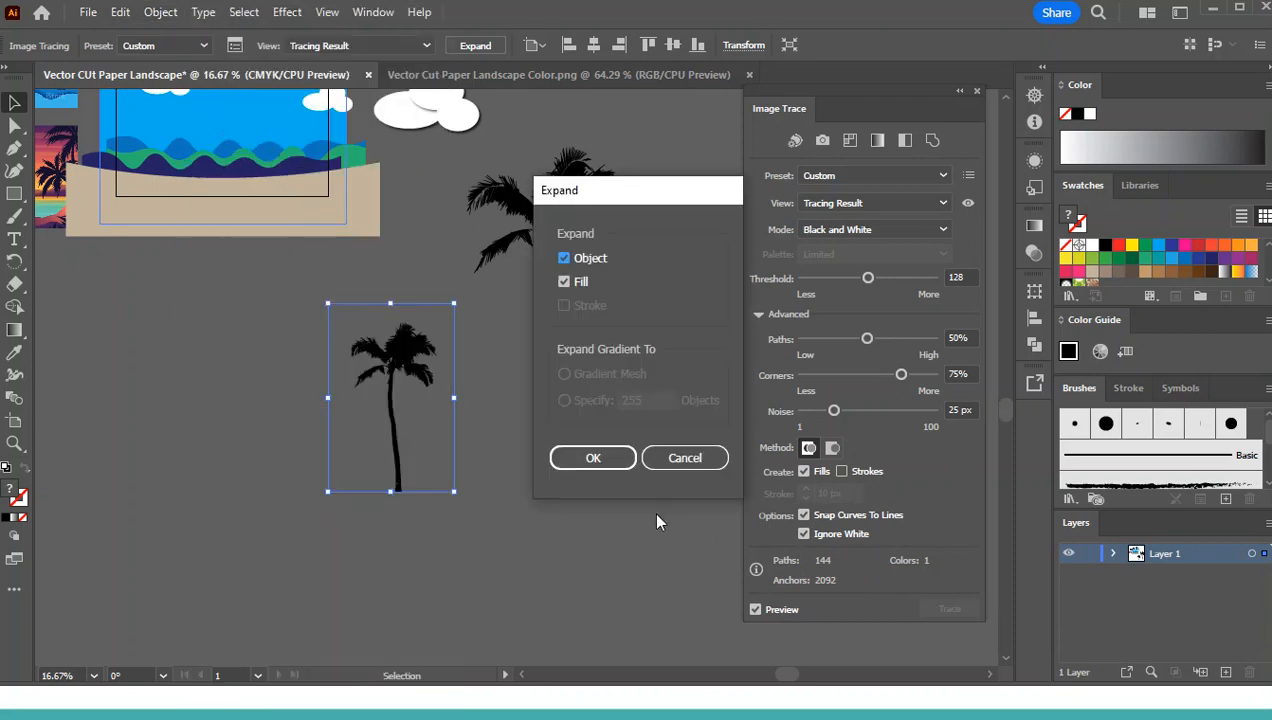
{"action": "left_click", "coordinate": [600, 460]}
{"action": "left_click", "coordinate": [643, 606]}
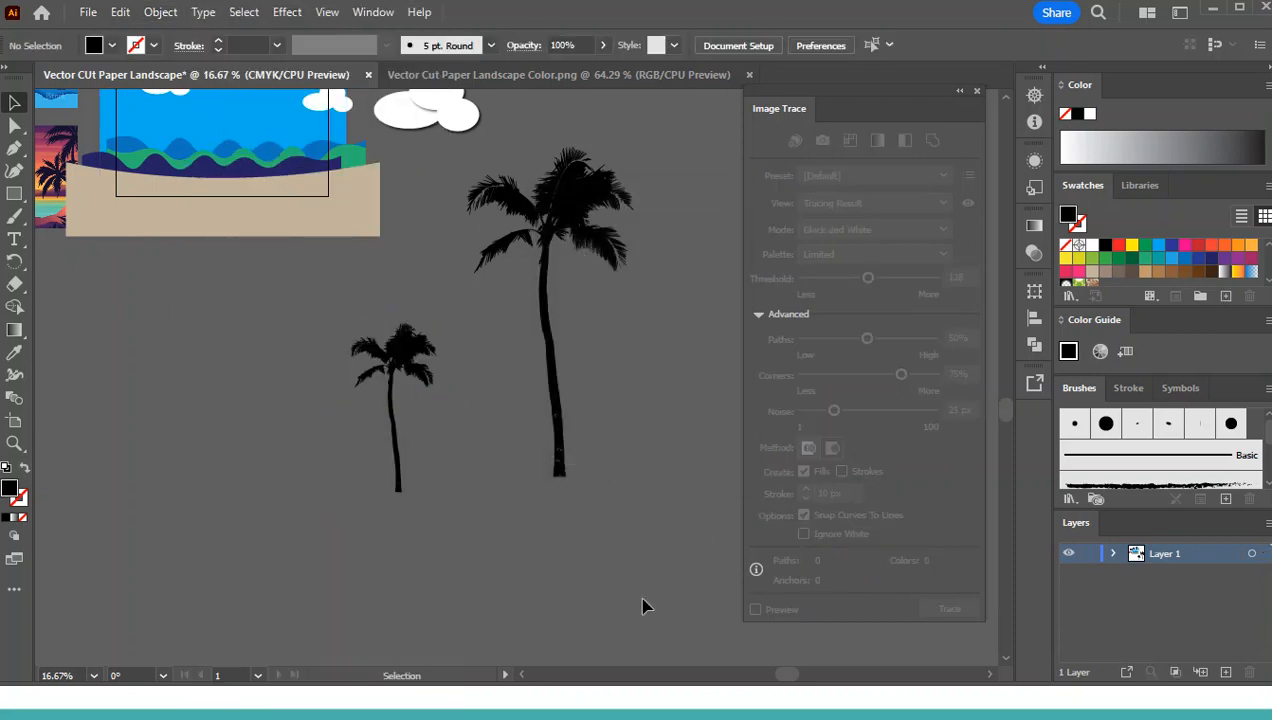
- Draw a red rectangle without a stroke over the lower trunk of the large palm
{"action": "key", "text": "ctrl+plus"}
{"action": "key", "text": "ctrl+plus"}
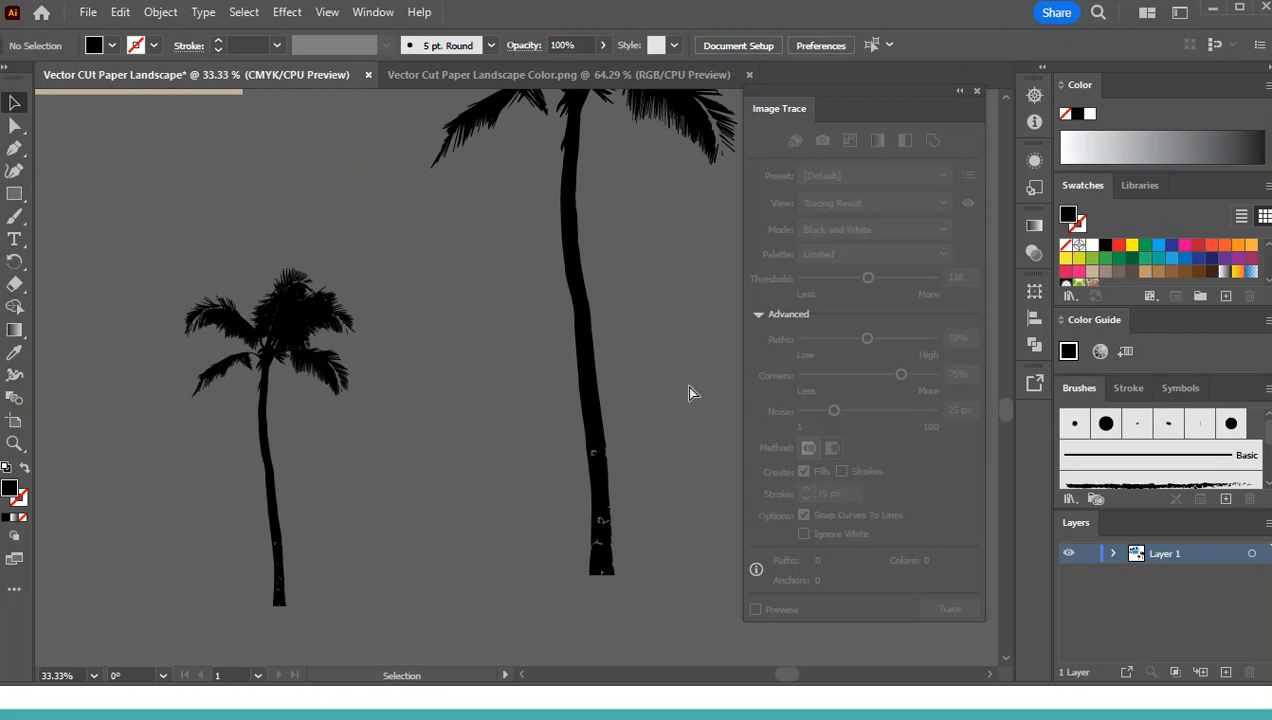
{"action": "key", "text": "ctrl+minus"}
{"action": "key", "text": "ctrl+minus"}
{"action": "left_click_drag", "start_coordinate": [676, 386], "coordinate": [661, 490]}
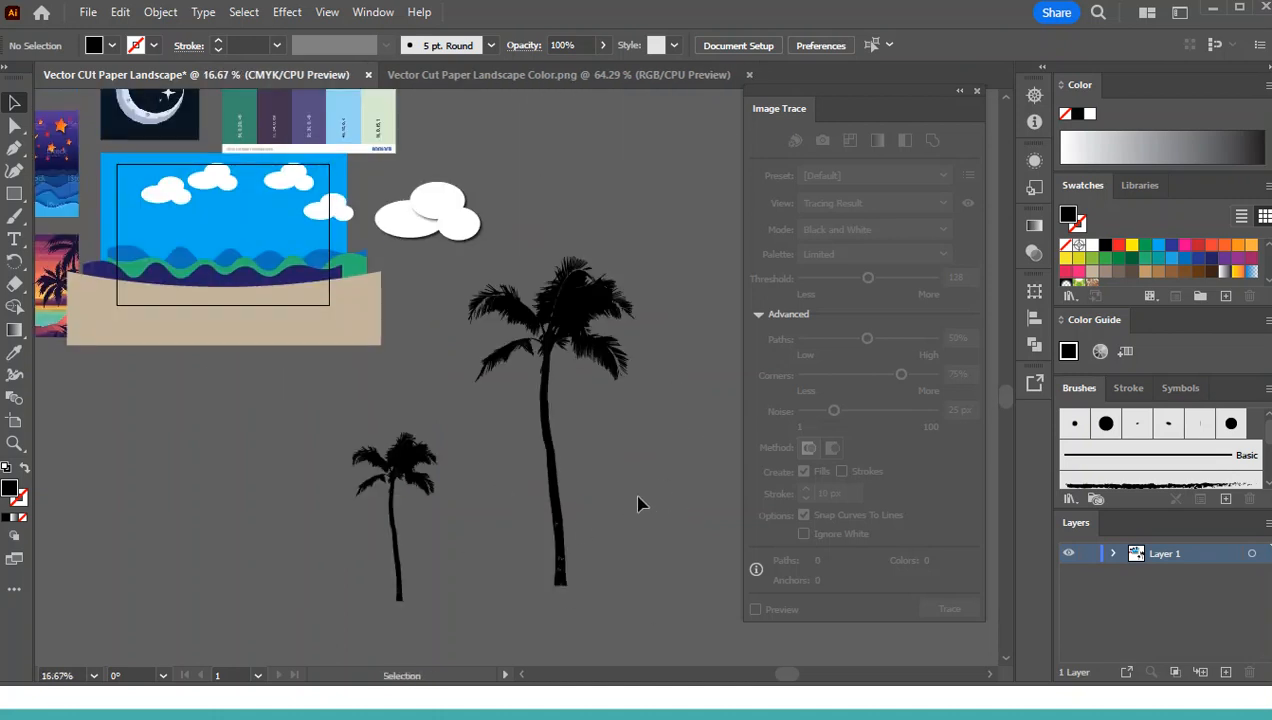
{"action": "left_click_drag", "start_coordinate": [14, 193], "coordinate": [86, 197]}
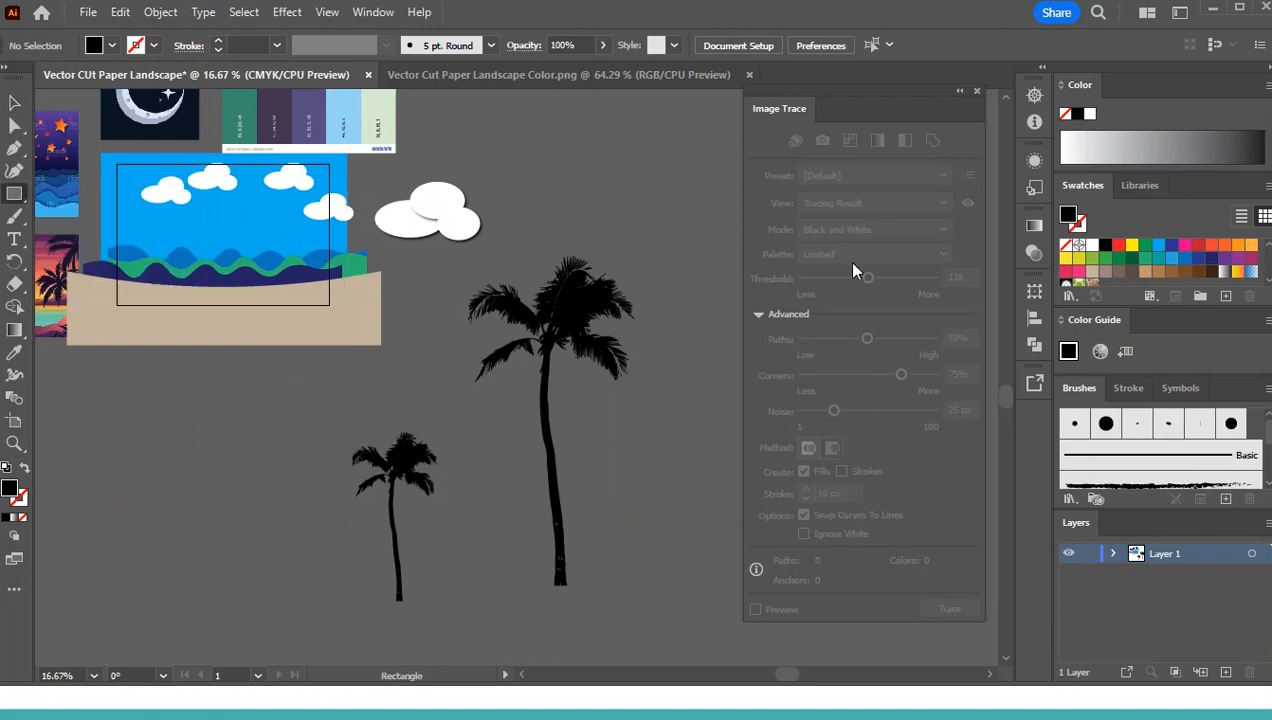
{"action": "left_click", "coordinate": [1118, 244]}
{"action": "left_click_drag", "start_coordinate": [482, 490], "coordinate": [683, 605]}
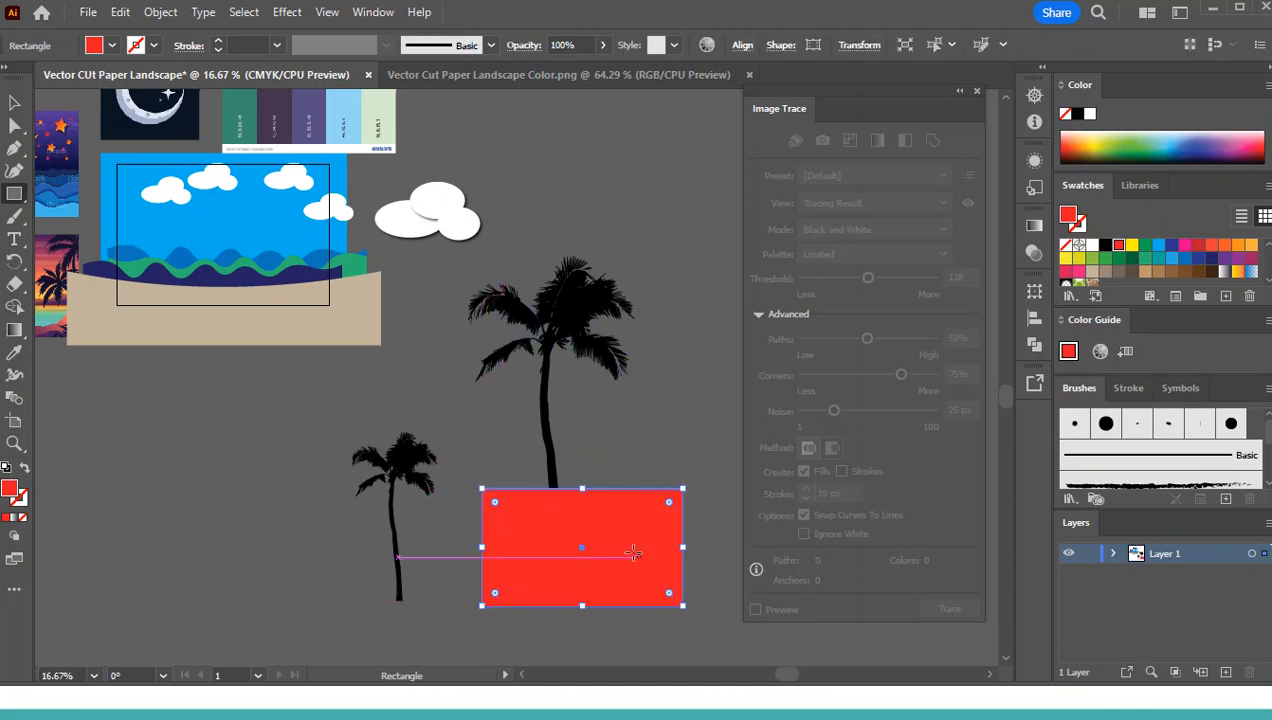
- Cut the lower trunk off the large palm with Shape Builder, removing the red rectangle and the trunk section beneath it
{"action": "key", "text": "v"}
{"action": "left_click", "coordinate": [465, 273]}
{"action": "left_click_drag", "start_coordinate": [700, 614], "coordinate": [650, 570]}
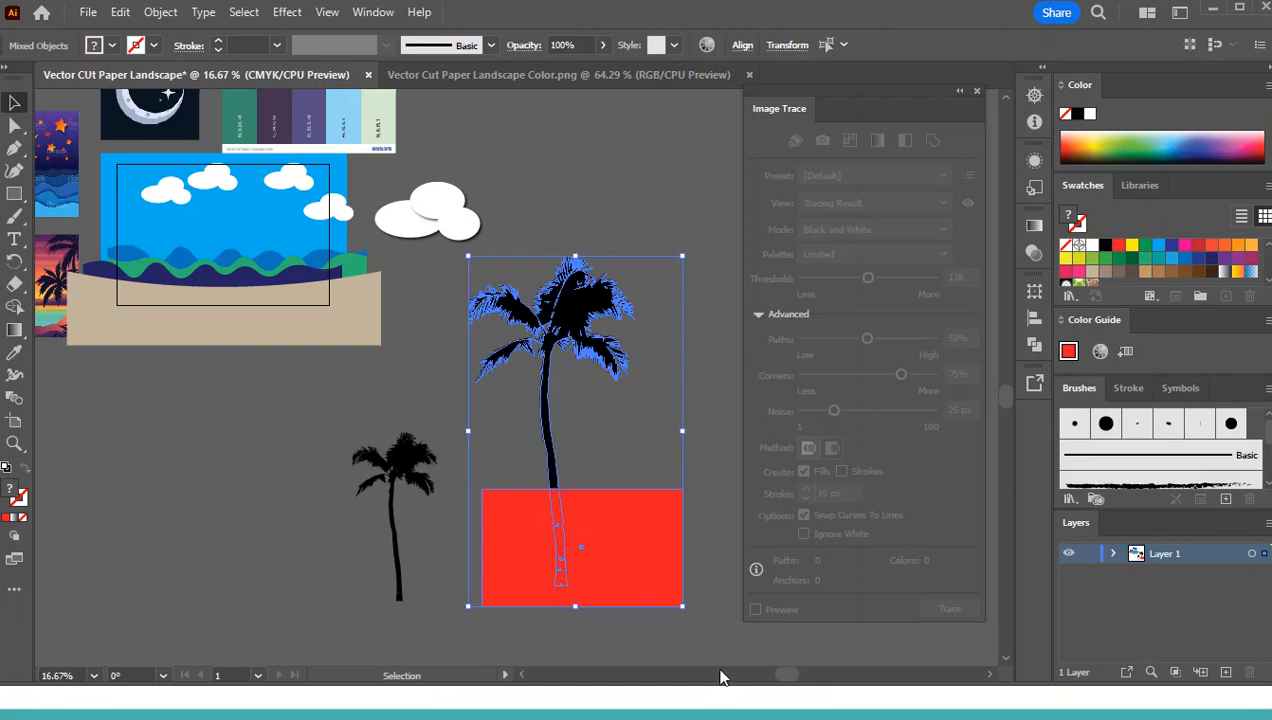
{"action": "key", "text": "shift+m"}
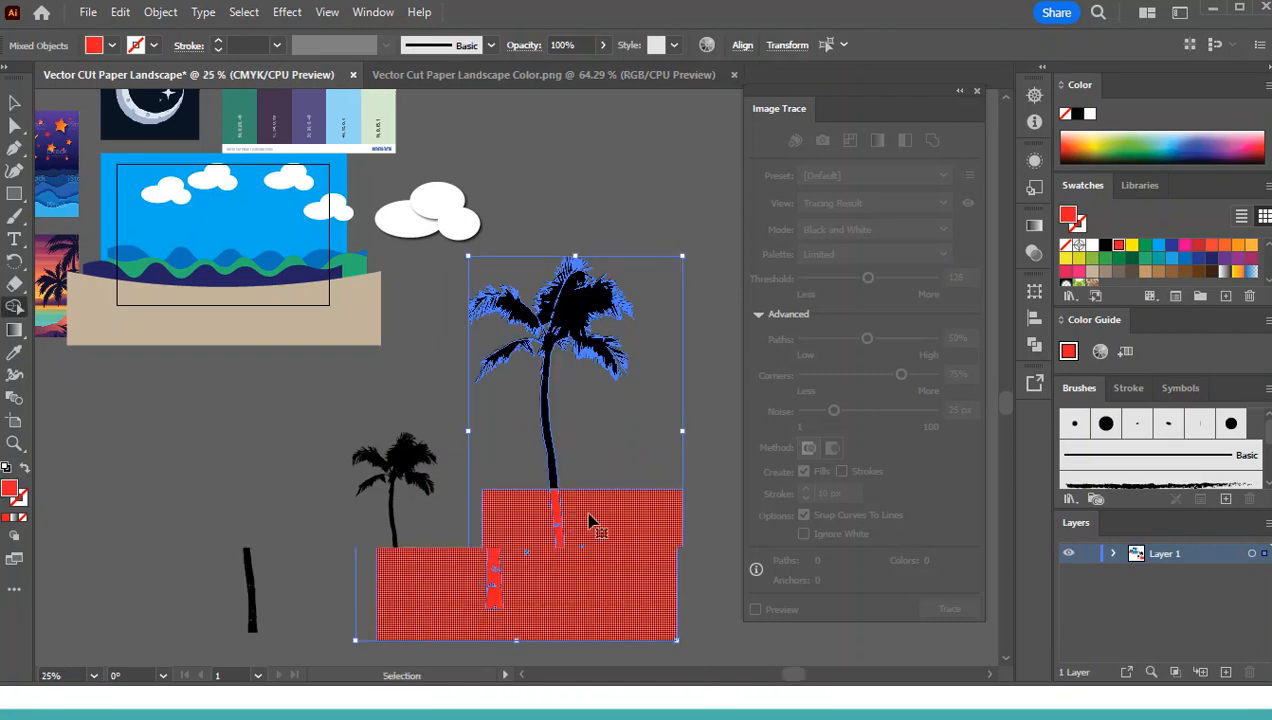
{"action": "key", "text": "ctrl+plus"}
{"action": "left_click_drag", "start_coordinate": [616, 431], "coordinate": [676, 231]}
{"action": "mouse_move", "coordinate": [602, 324]}
{"action": "left_mouse_down"}
{"action": "mouse_move", "coordinate": [499, 304]}
{"action": "mouse_move", "coordinate": [470, 346]}
{"action": "mouse_move", "coordinate": [471, 396]}
{"action": "mouse_move", "coordinate": [550, 386]}
{"action": "mouse_move", "coordinate": [493, 422]}
{"action": "mouse_move", "coordinate": [547, 436]}
{"action": "mouse_move", "coordinate": [615, 429]}
{"action": "mouse_move", "coordinate": [445, 483]}
{"action": "mouse_move", "coordinate": [654, 464]}
{"action": "mouse_move", "coordinate": [598, 398]}
{"action": "left_mouse_up"}
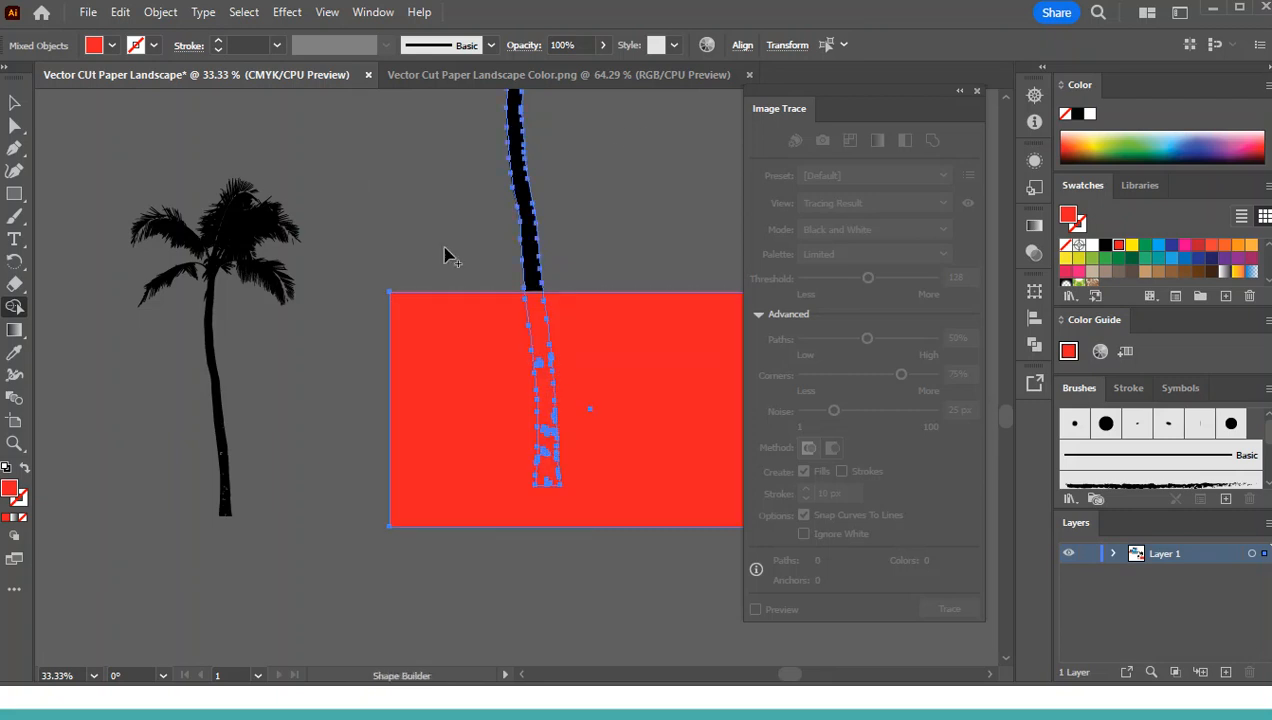
{"action": "left_click", "coordinate": [14, 103]}
{"action": "left_click_drag", "start_coordinate": [334, 146], "coordinate": [717, 573]}
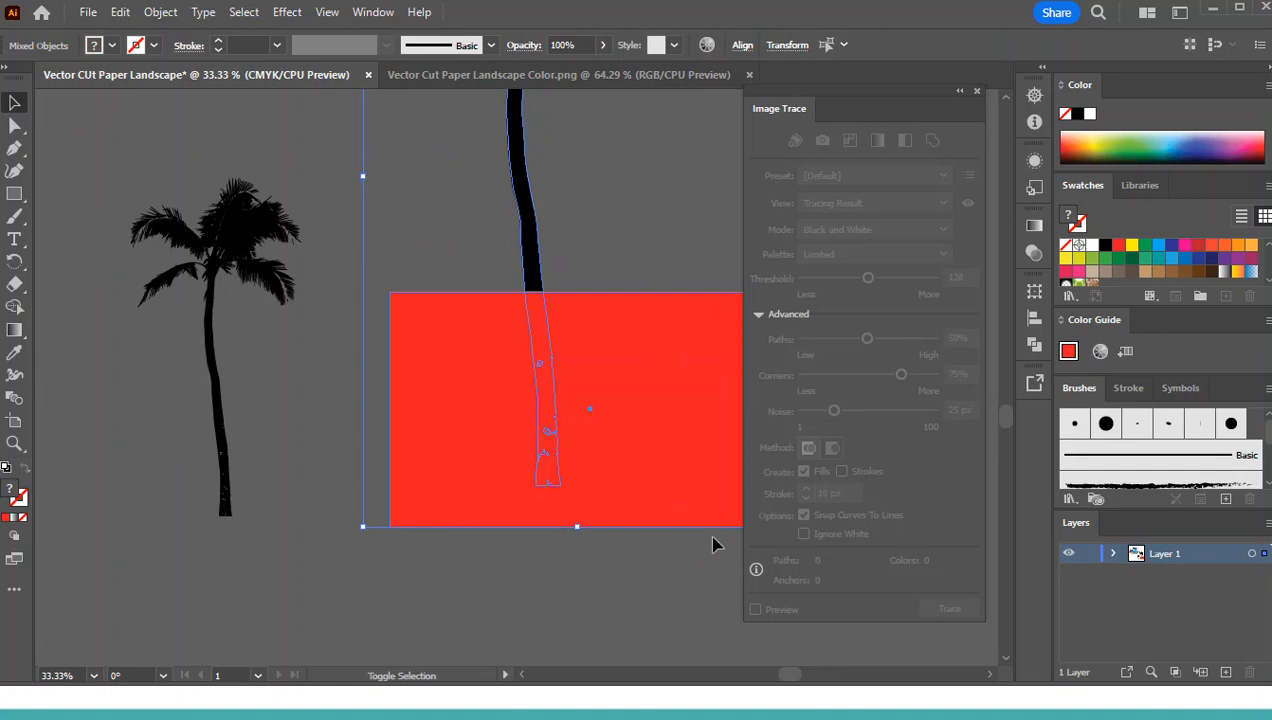
{"action": "key", "text": "shift+m"}
{"action": "mouse_move", "coordinate": [515, 368]}
{"action": "left_mouse_down"}
{"action": "mouse_move", "coordinate": [519, 335]}
{"action": "mouse_move", "coordinate": [607, 353]}
{"action": "mouse_move", "coordinate": [706, 421]}
{"action": "mouse_move", "coordinate": [539, 456]}
{"action": "mouse_move", "coordinate": [608, 477]}
{"action": "left_mouse_up"}
{"action": "mouse_move", "coordinate": [566, 411]}
{"action": "left_mouse_down"}
{"action": "mouse_move", "coordinate": [532, 427]}
{"action": "mouse_move", "coordinate": [566, 449]}
{"action": "left_mouse_up"}
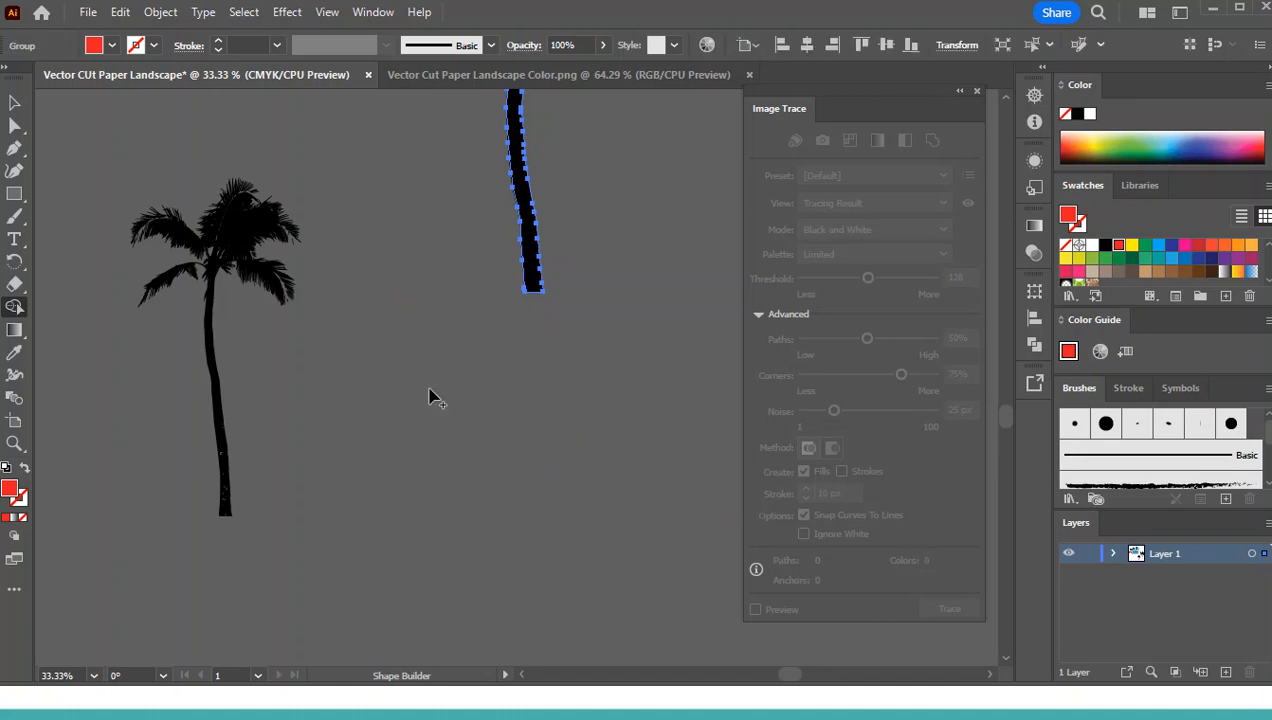
- Examine the trimmed palm's outline and pick out its trunk path with Direct Selection
{"action": "key", "text": "ctrl+minus"}
{"action": "key", "text": "ctrl+minus"}
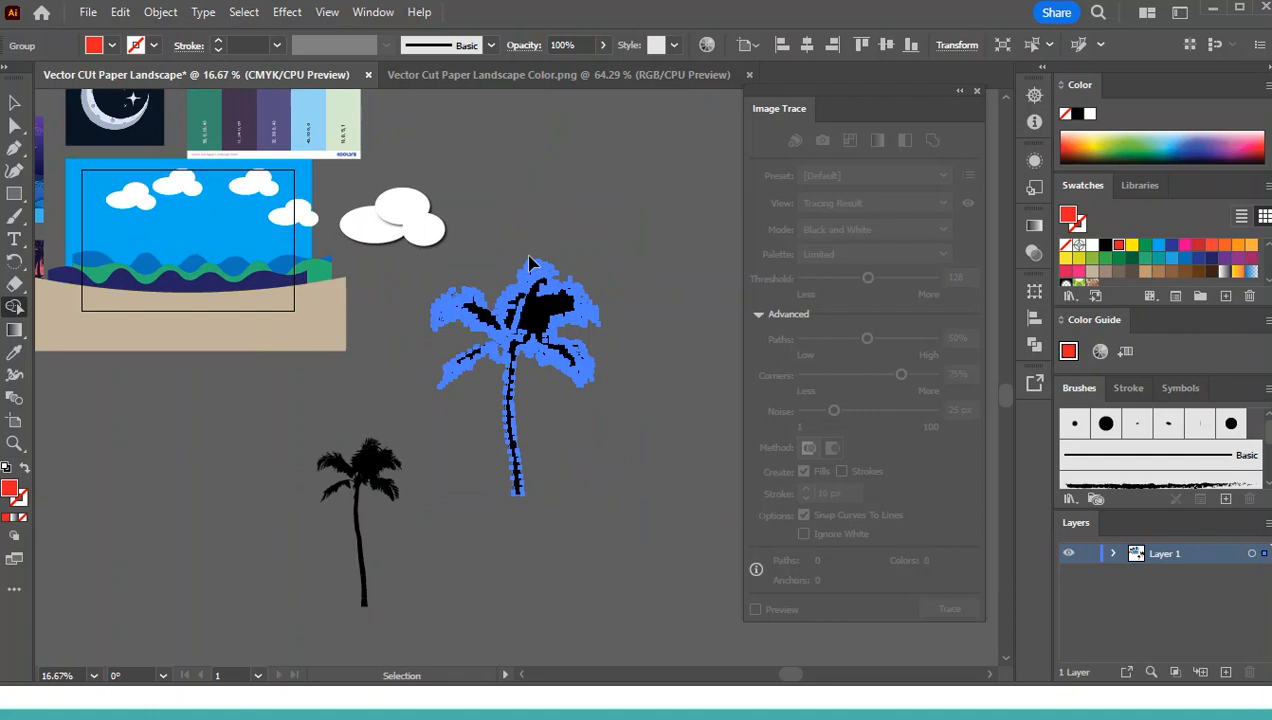
{"action": "key", "text": "ctrl+plus"}
{"action": "key", "text": "ctrl+plus"}
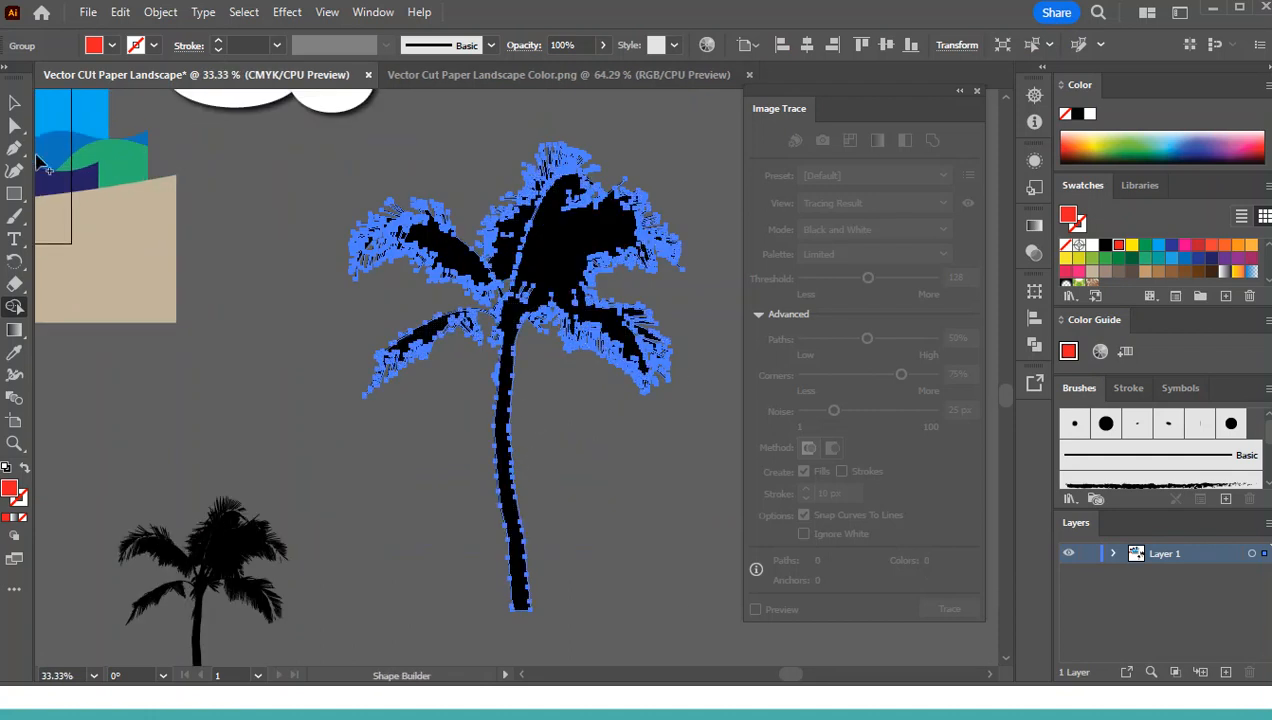
{"action": "left_click", "coordinate": [14, 125]}
{"action": "left_click", "coordinate": [518, 384]}
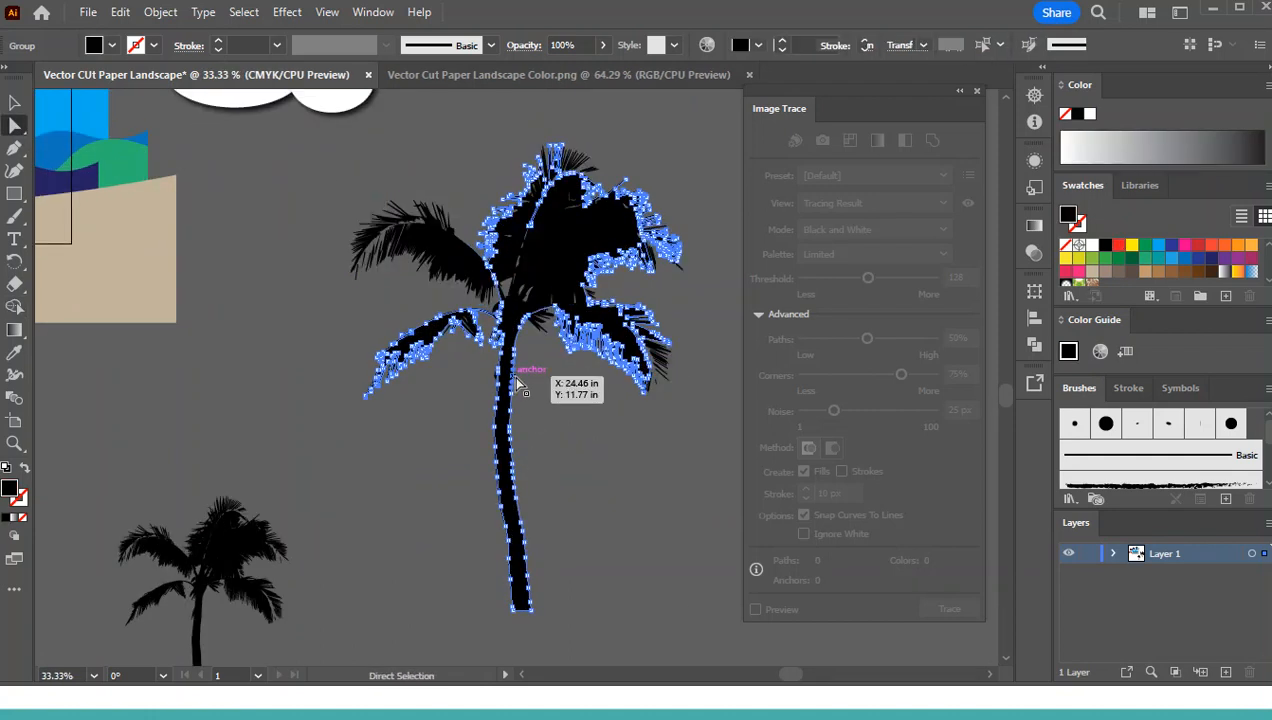
{"action": "key", "text": "v"}
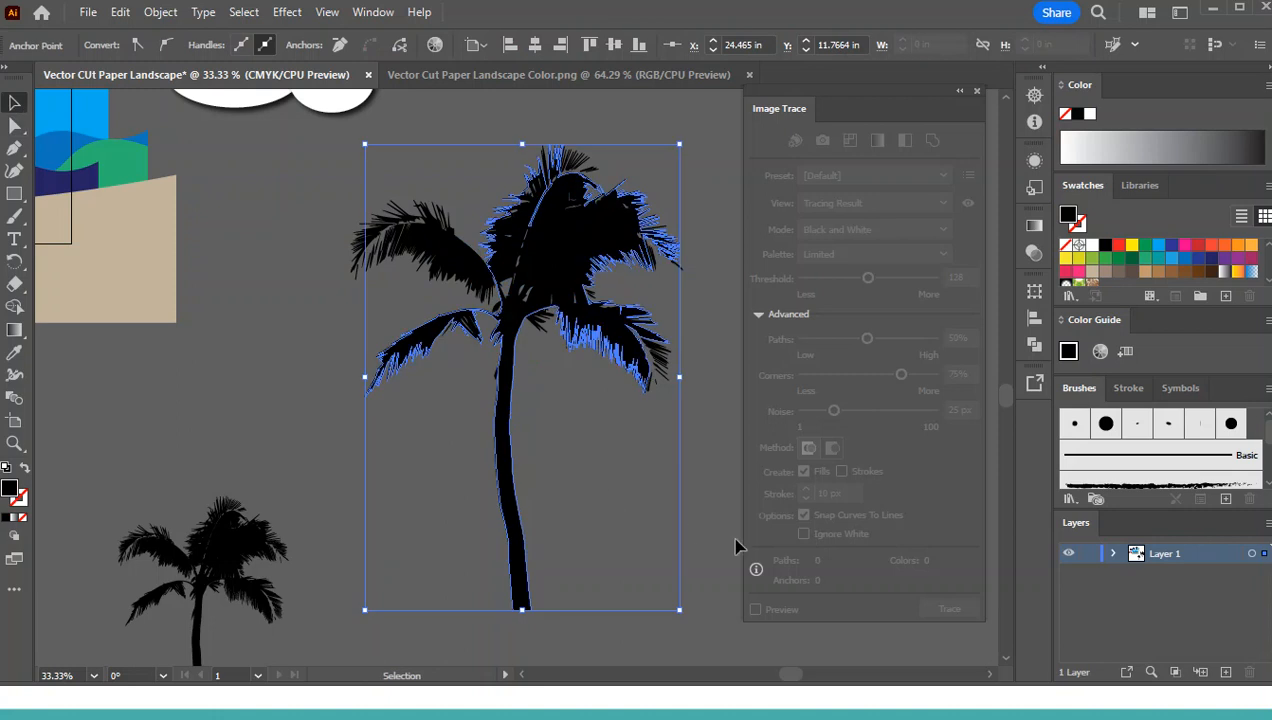
- Select the whole large palm and try blue and dark green fills before applying a brown fill
{"action": "left_click", "coordinate": [375, 176]}
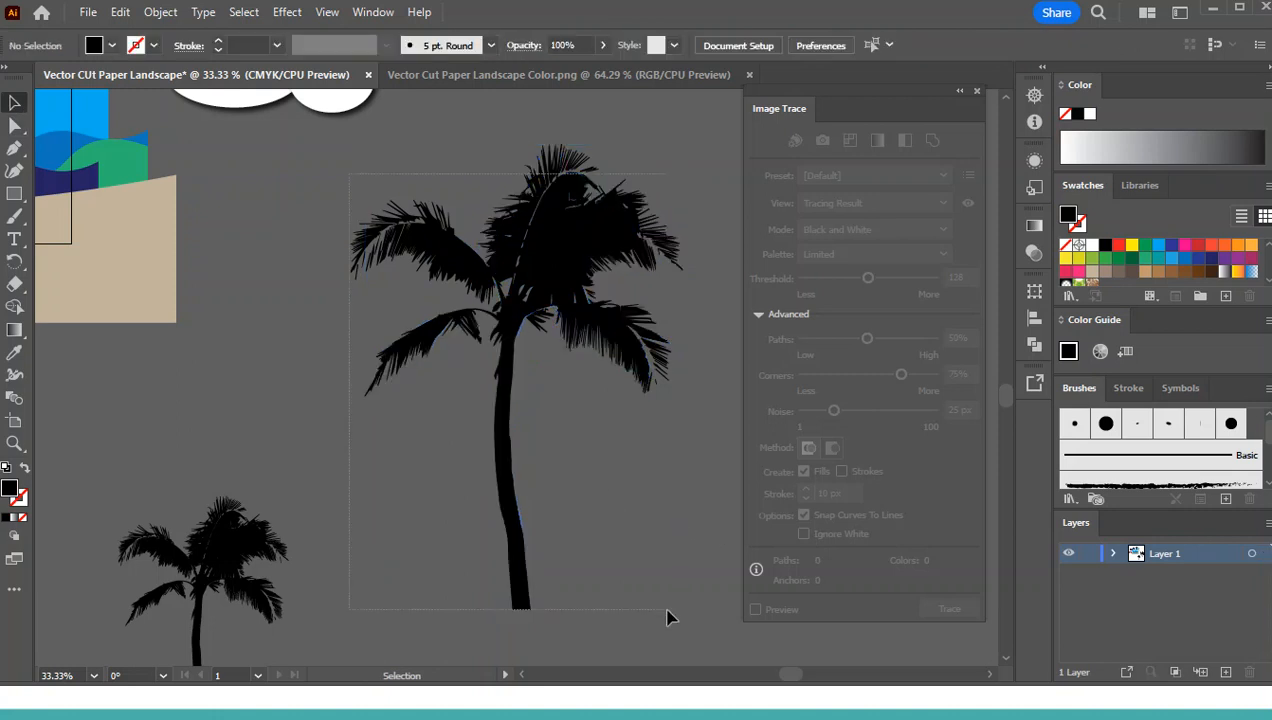
{"action": "left_click", "coordinate": [511, 381]}
{"action": "left_click", "coordinate": [112, 45]}
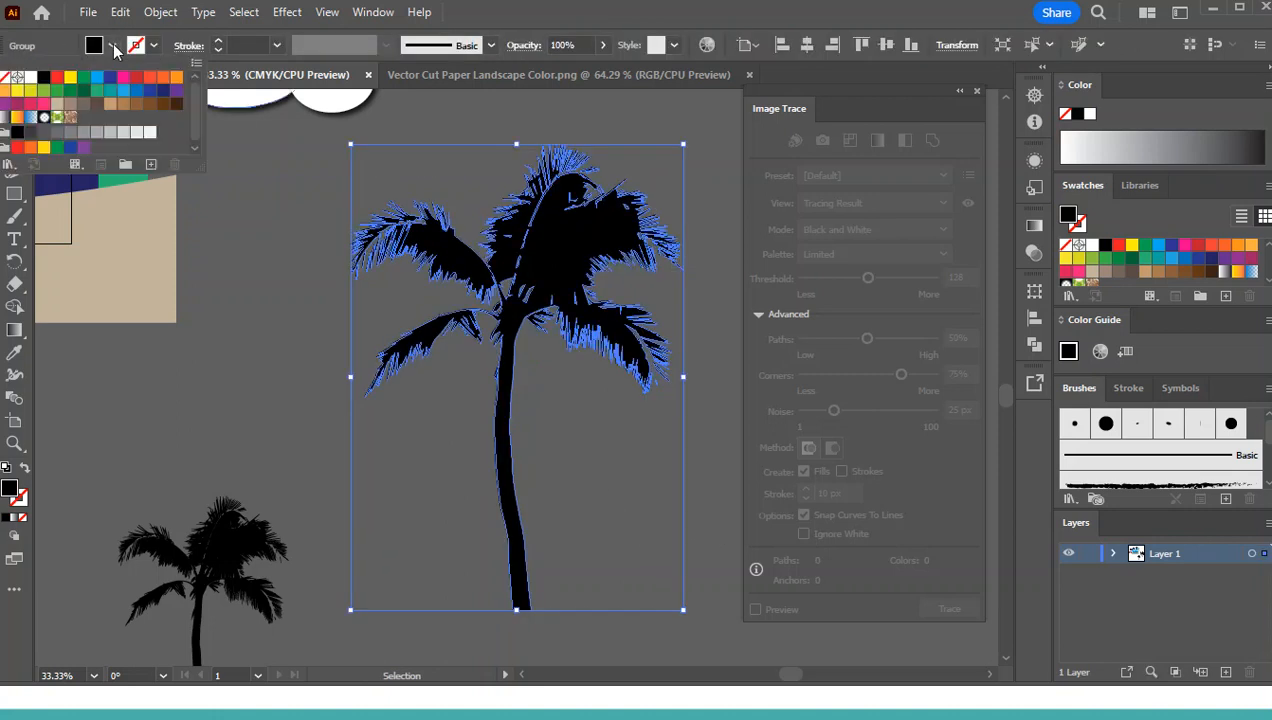
{"action": "left_click", "coordinate": [150, 91]}
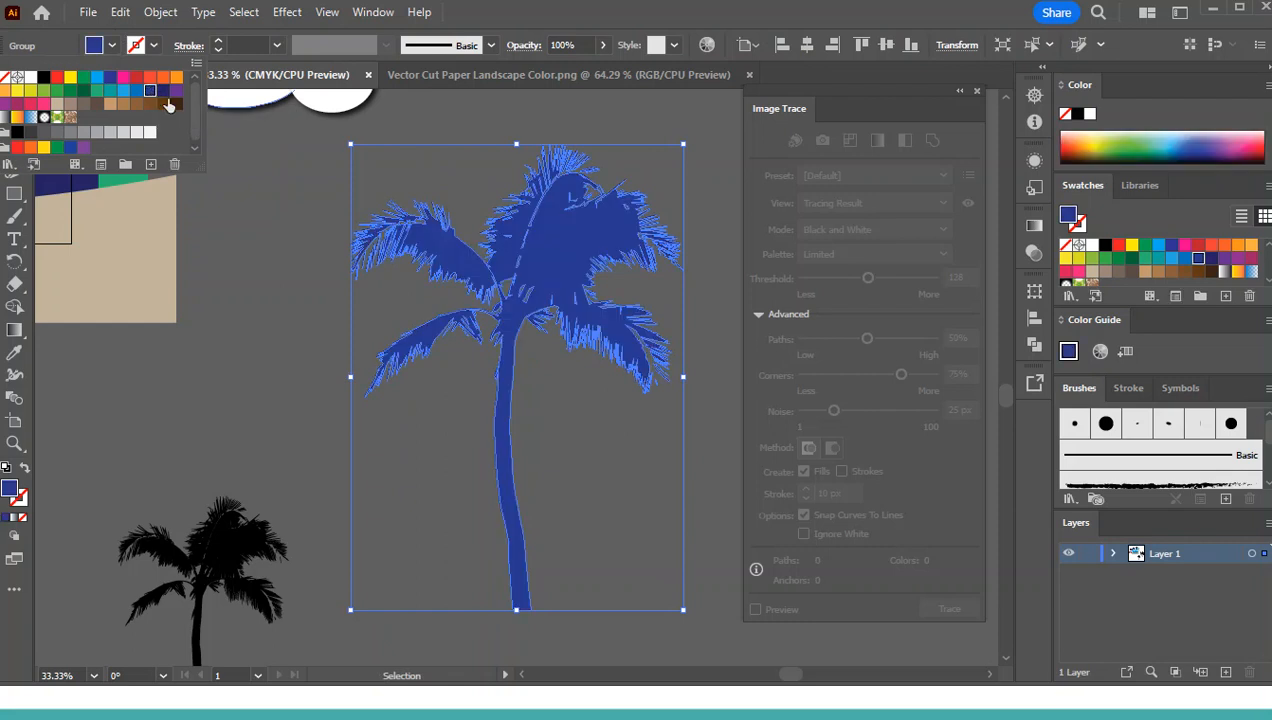
{"action": "left_click", "coordinate": [82, 92]}
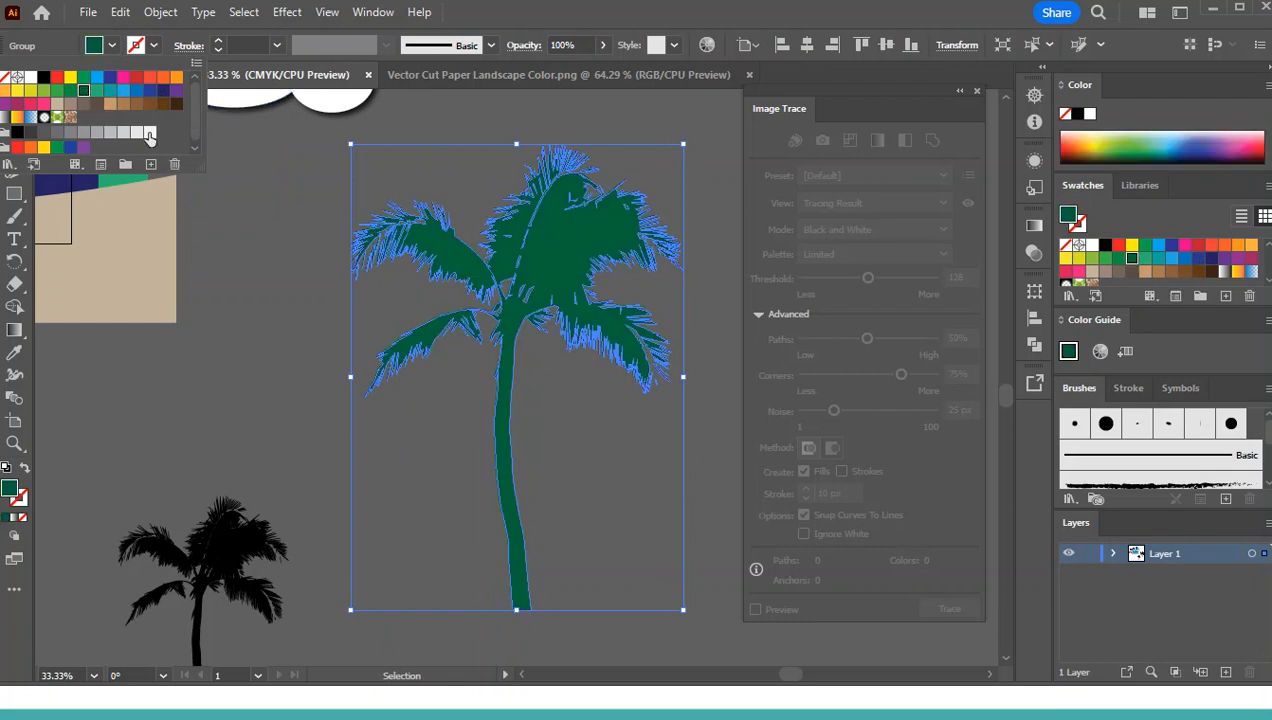
{"action": "left_click", "coordinate": [142, 115]}
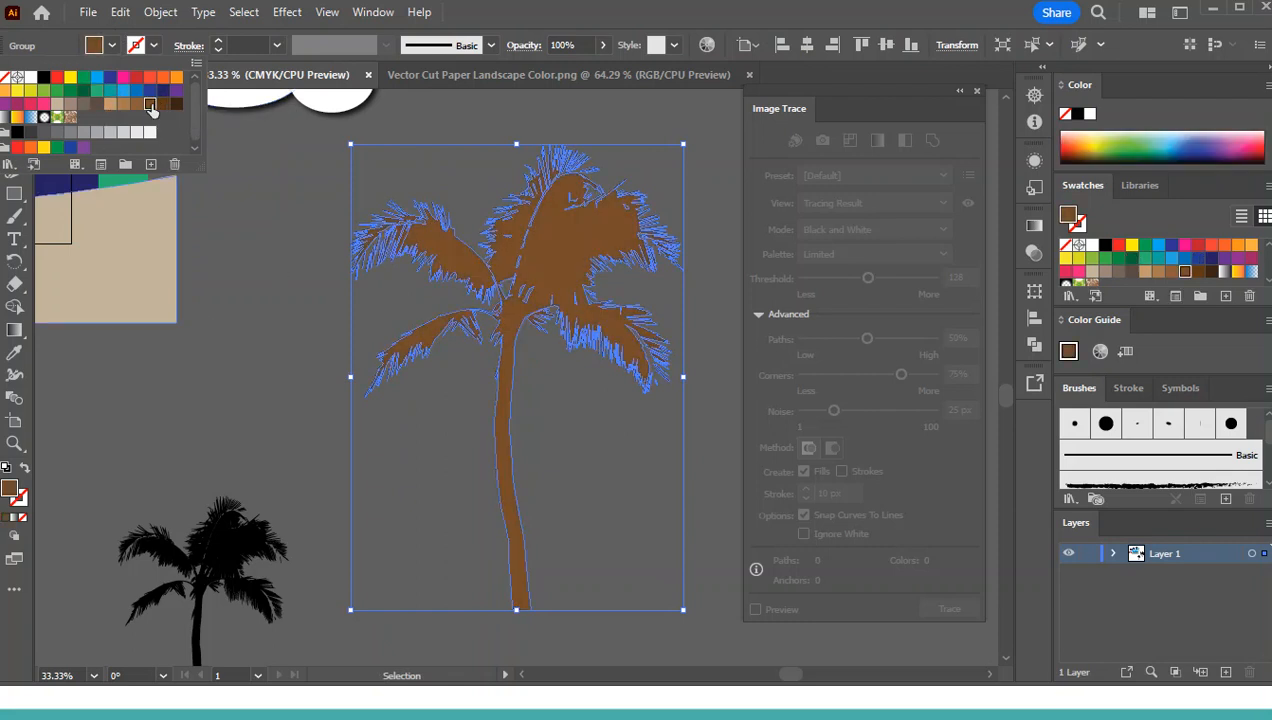
- Duplicate the brown palm beside the original and reflect the copy so its crown leans the opposite way
{"action": "left_click_drag", "start_coordinate": [277, 259], "coordinate": [395, 297]}
{"action": "left_click_drag", "start_coordinate": [671, 316], "coordinate": [632, 287]}
{"action": "key", "text": "ctrl+minus"}
{"action": "key", "text": "ctrl+minus"}
{"action": "key", "text": "ctrl+minus"}
{"action": "key", "text": "v"}
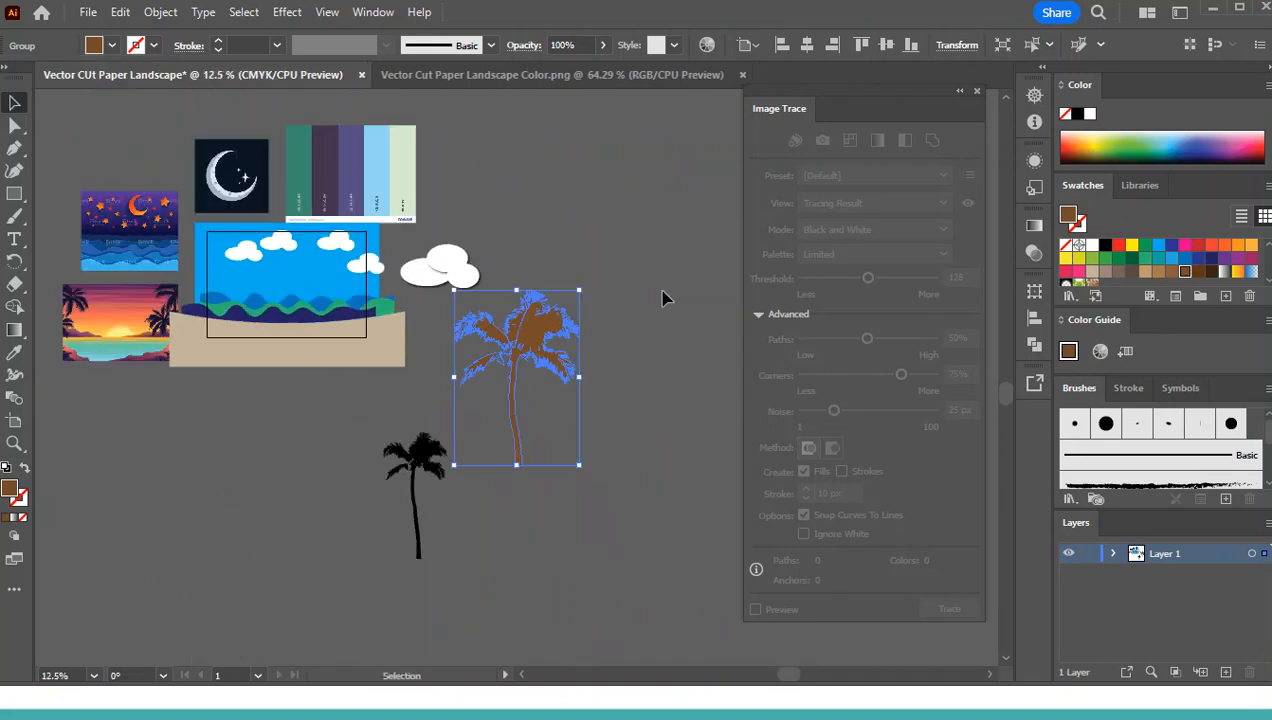
{"action": "left_click_drag", "start_coordinate": [530, 340], "coordinate": [660, 277]}
{"action": "right_click", "coordinate": [652, 265]}
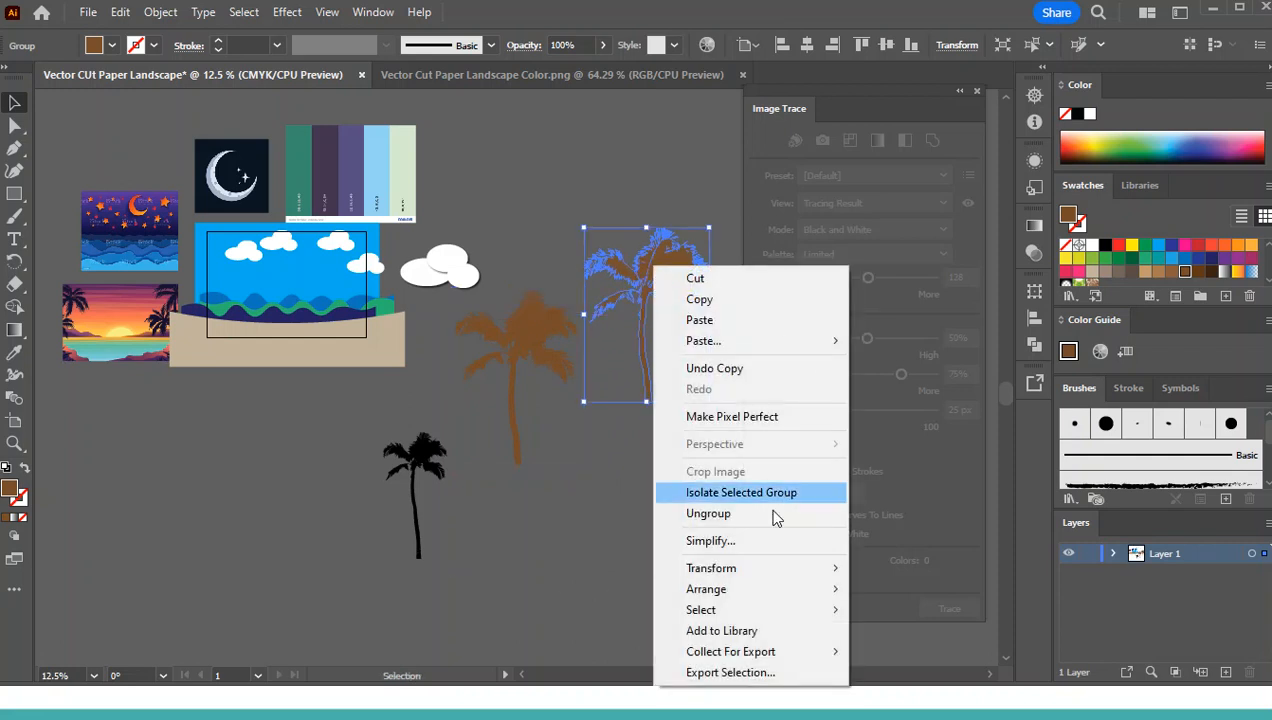
{"action": "mouse_move", "coordinate": [772, 567]}
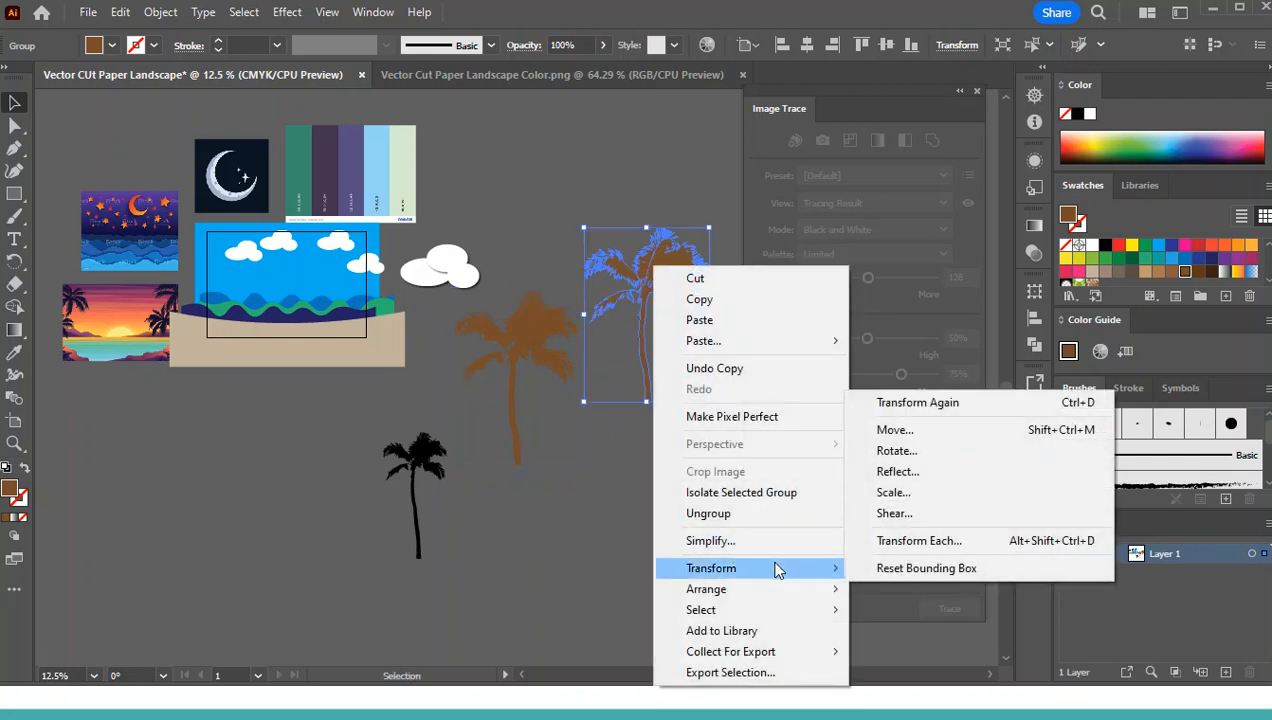
{"action": "left_click", "coordinate": [950, 471]}
{"action": "left_click", "coordinate": [624, 467]}
- Scale the mirrored palm copy down to about two thirds and place it against the large palm with their trunk bases aligned
{"action": "left_click_drag", "start_coordinate": [695, 242], "coordinate": [666, 326]}
{"action": "left_click_drag", "start_coordinate": [625, 365], "coordinate": [485, 401]}
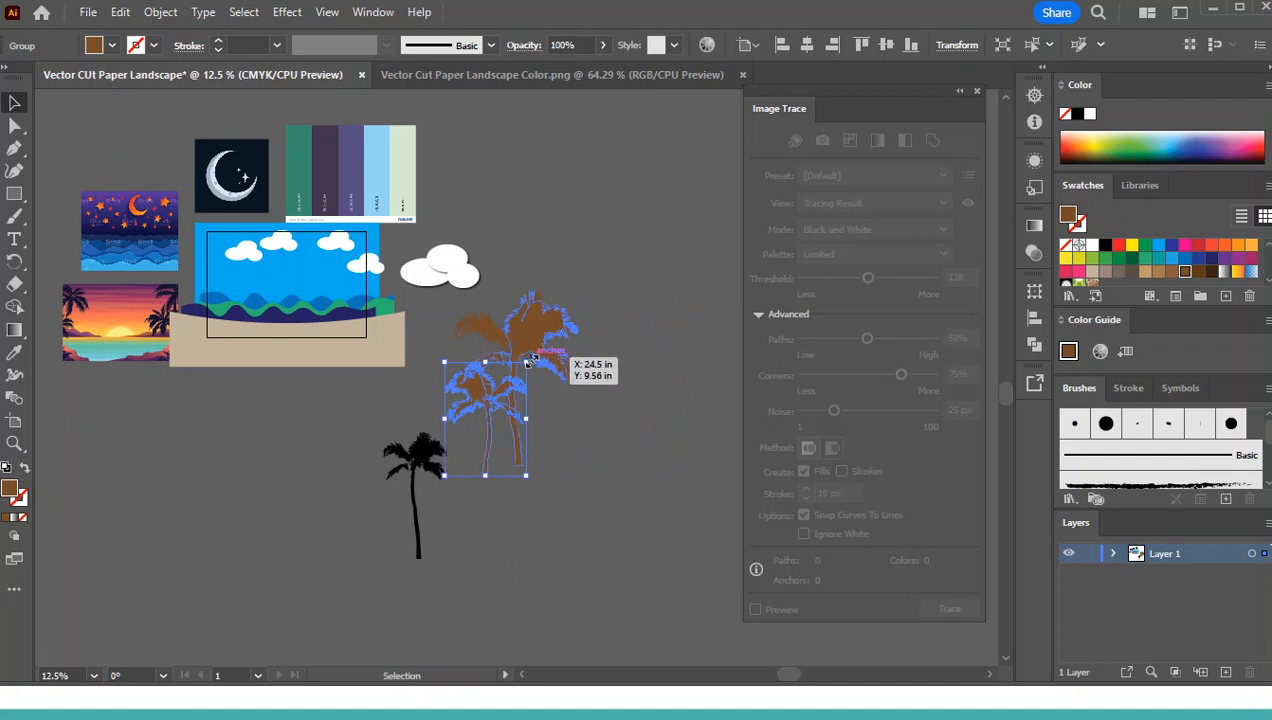
{"action": "left_click_drag", "start_coordinate": [532, 351], "coordinate": [517, 336]}
{"action": "left_click_drag", "start_coordinate": [492, 408], "coordinate": [506, 397]}
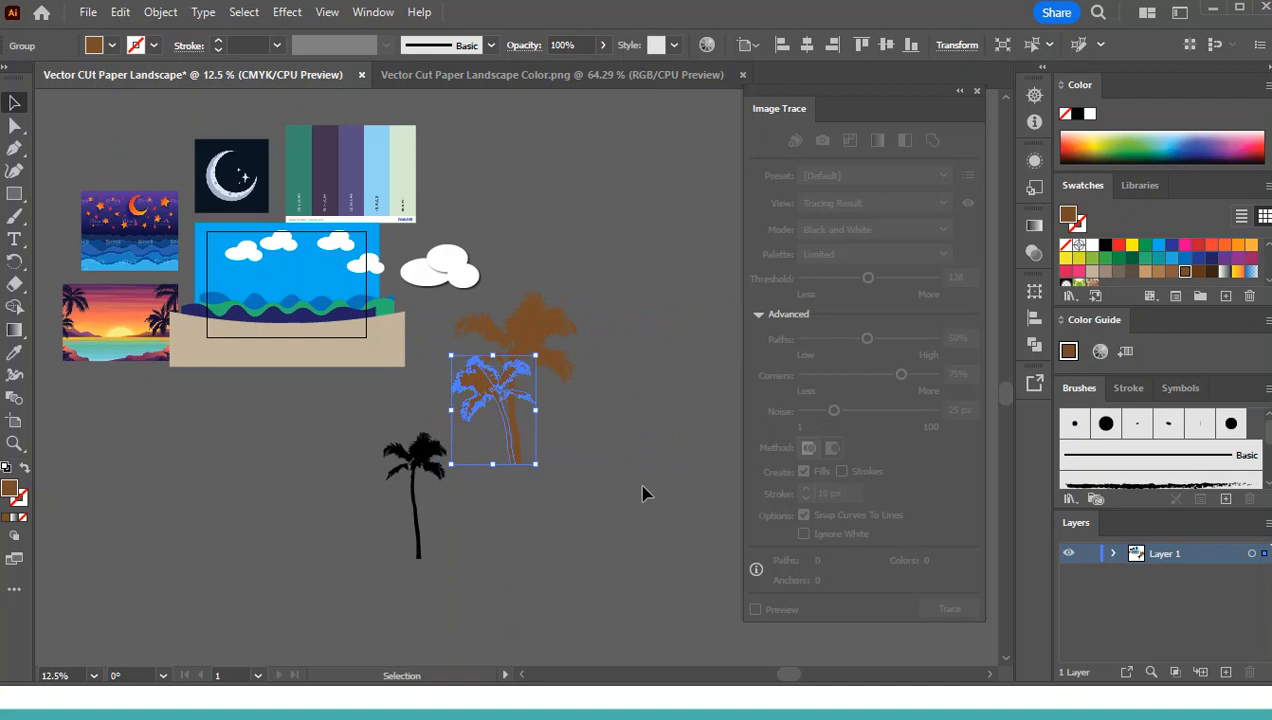
- Select both brown palms and scale them down together proportionally
{"action": "left_click", "coordinate": [478, 300]}
{"action": "left_click_drag", "start_coordinate": [614, 517], "coordinate": [614, 517]}
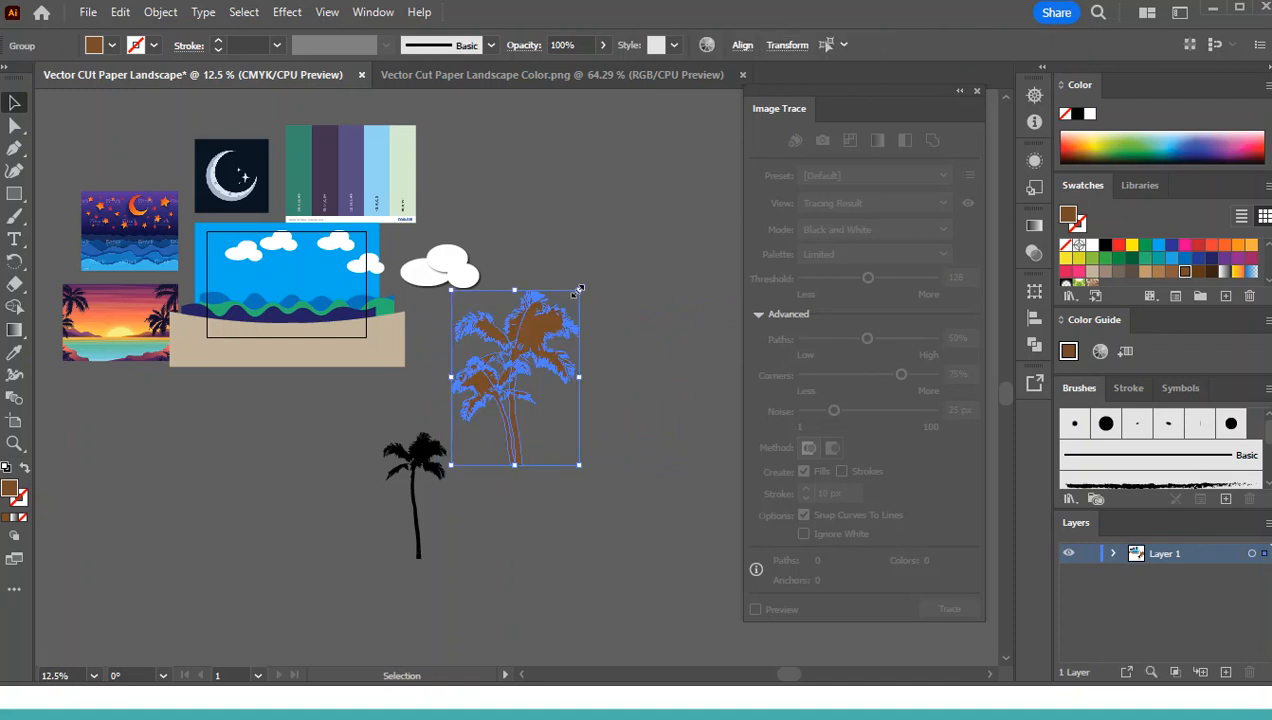
{"action": "left_click_drag", "start_coordinate": [577, 292], "coordinate": [563, 320]}
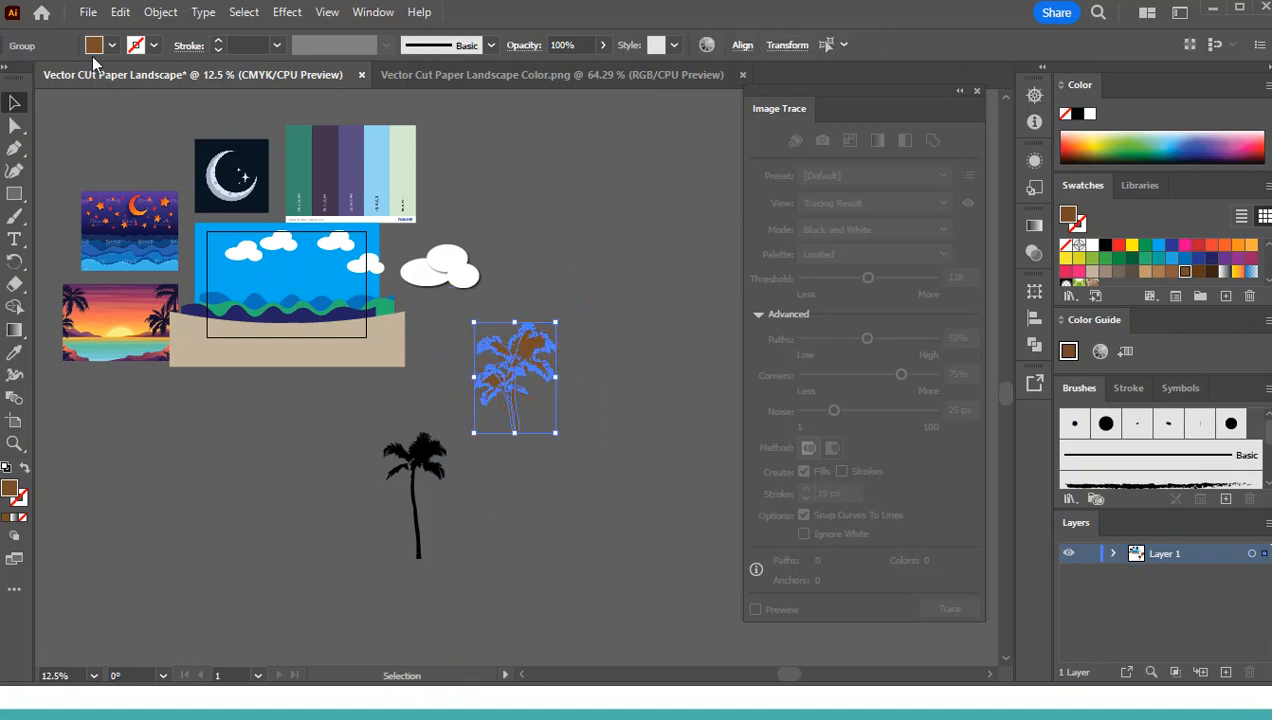
- Fill both selected palms with the dark navy swatch
{"action": "left_click", "coordinate": [108, 46]}
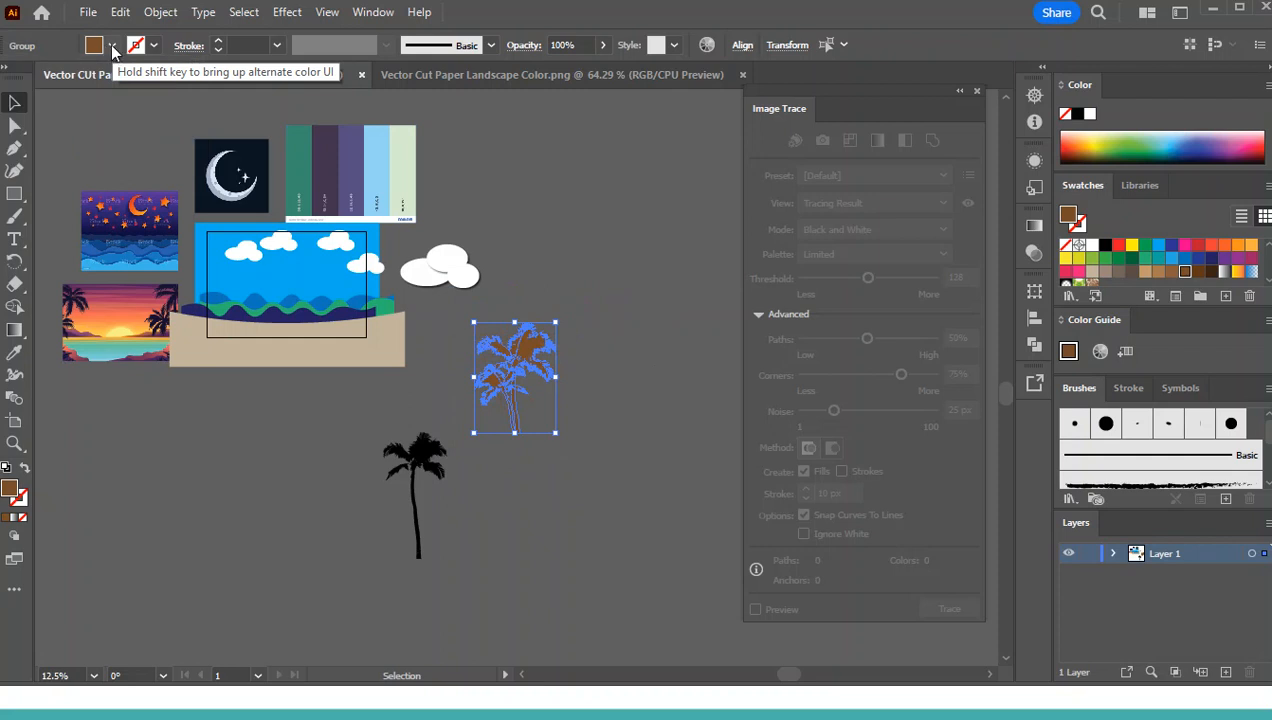
{"action": "left_click", "coordinate": [112, 46]}
{"action": "left_click", "coordinate": [150, 91]}
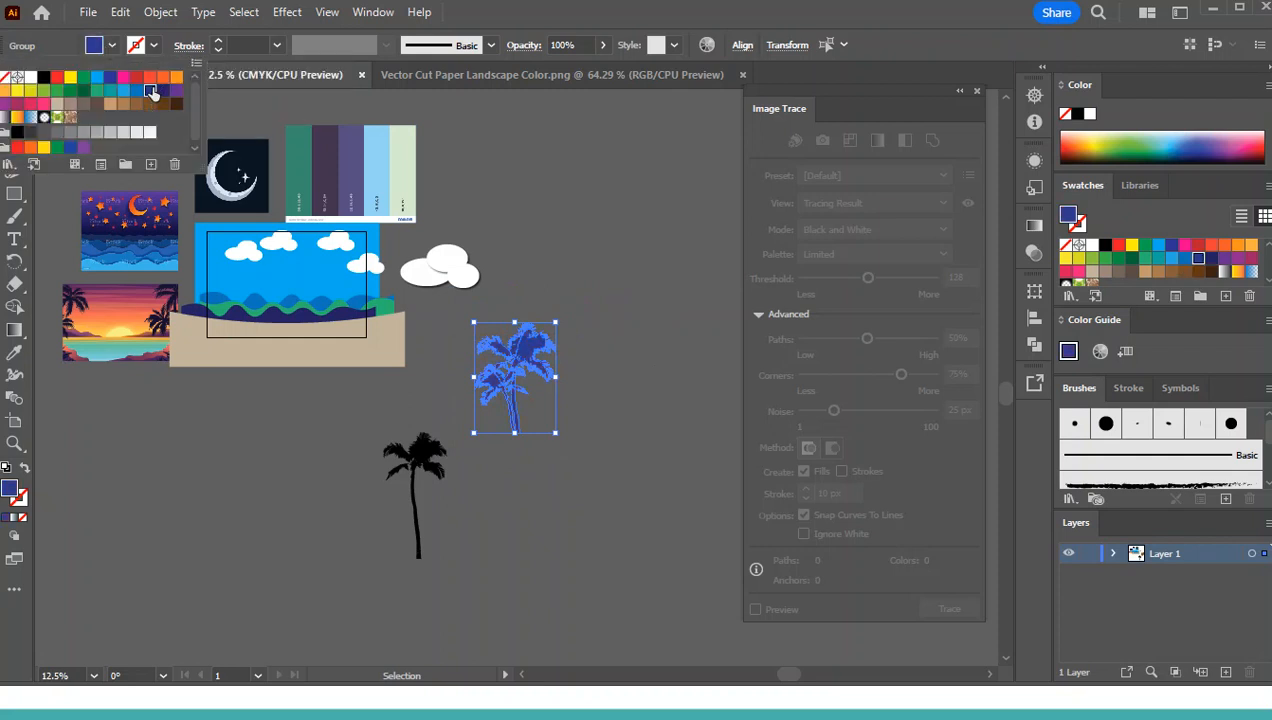
{"action": "left_click", "coordinate": [162, 91]}
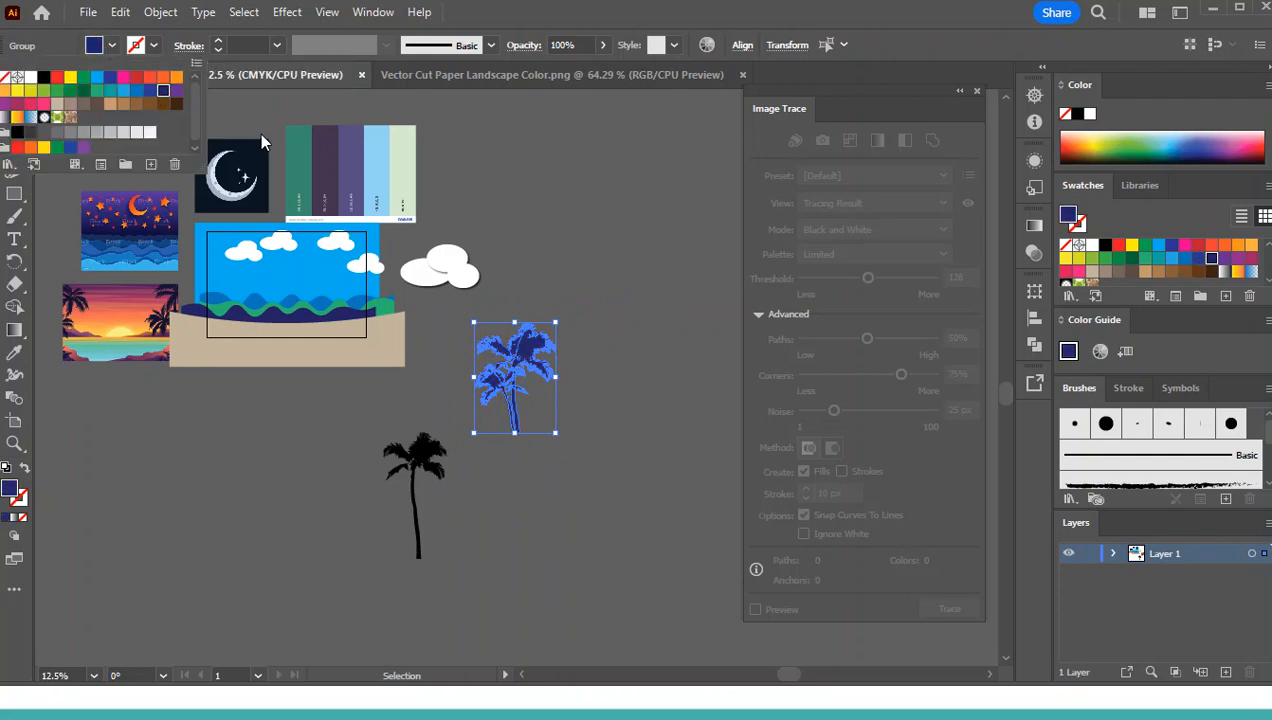
{"action": "left_click", "coordinate": [515, 355]}
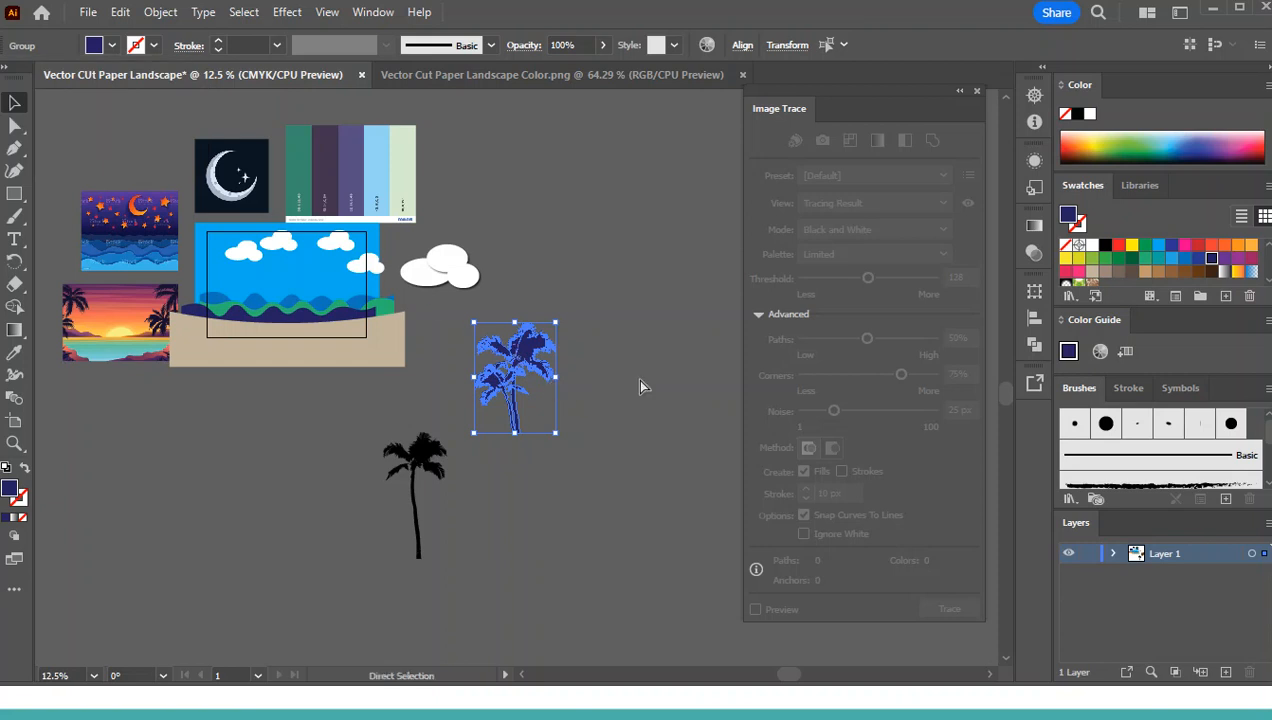
- Group the two navy palms into one object
{"action": "key", "text": "ctrl+equal"}
{"action": "key", "text": "ctrl+equal"}
{"action": "key", "text": "ctrl+equal"}
{"action": "right_click", "coordinate": [490, 320]}
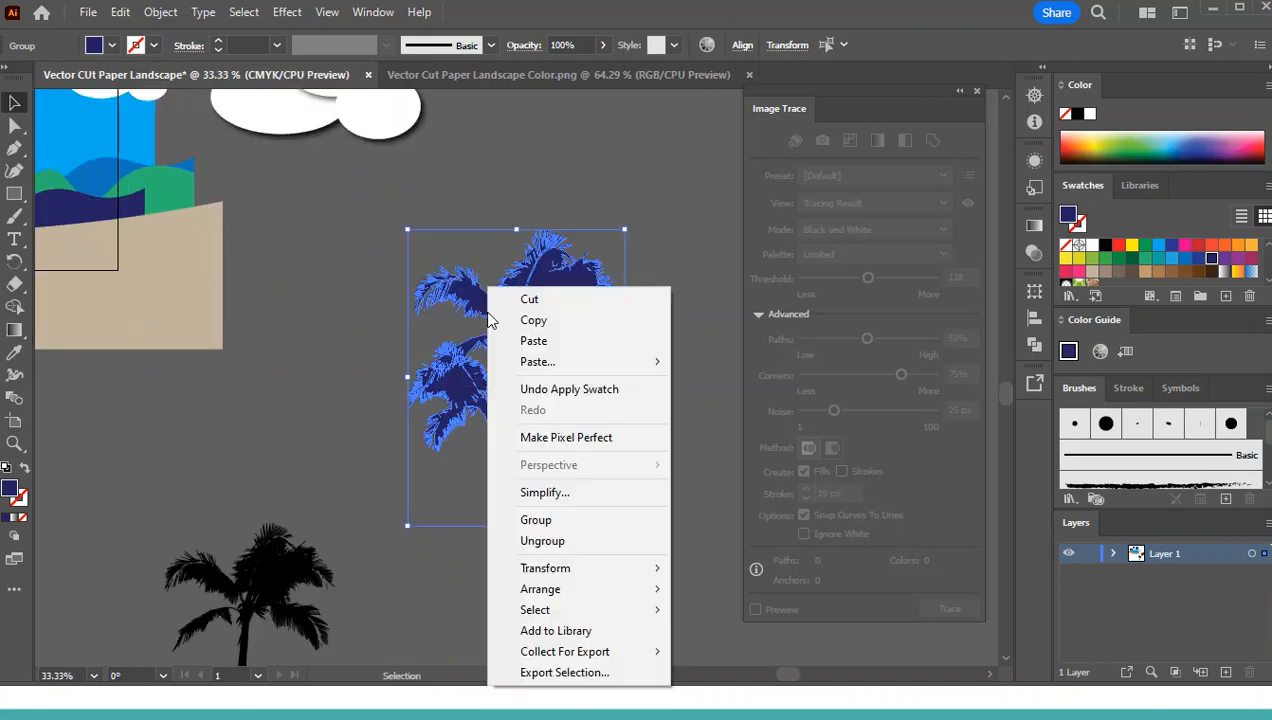
{"action": "left_click", "coordinate": [582, 520]}
{"action": "key", "text": "ctrl+shift+a"}
- Move the palm group onto the beach landscape and close the Image Trace panel
{"action": "left_click_drag", "start_coordinate": [509, 322], "coordinate": [86, 155]}
{"action": "key", "text": "ctrl+0"}
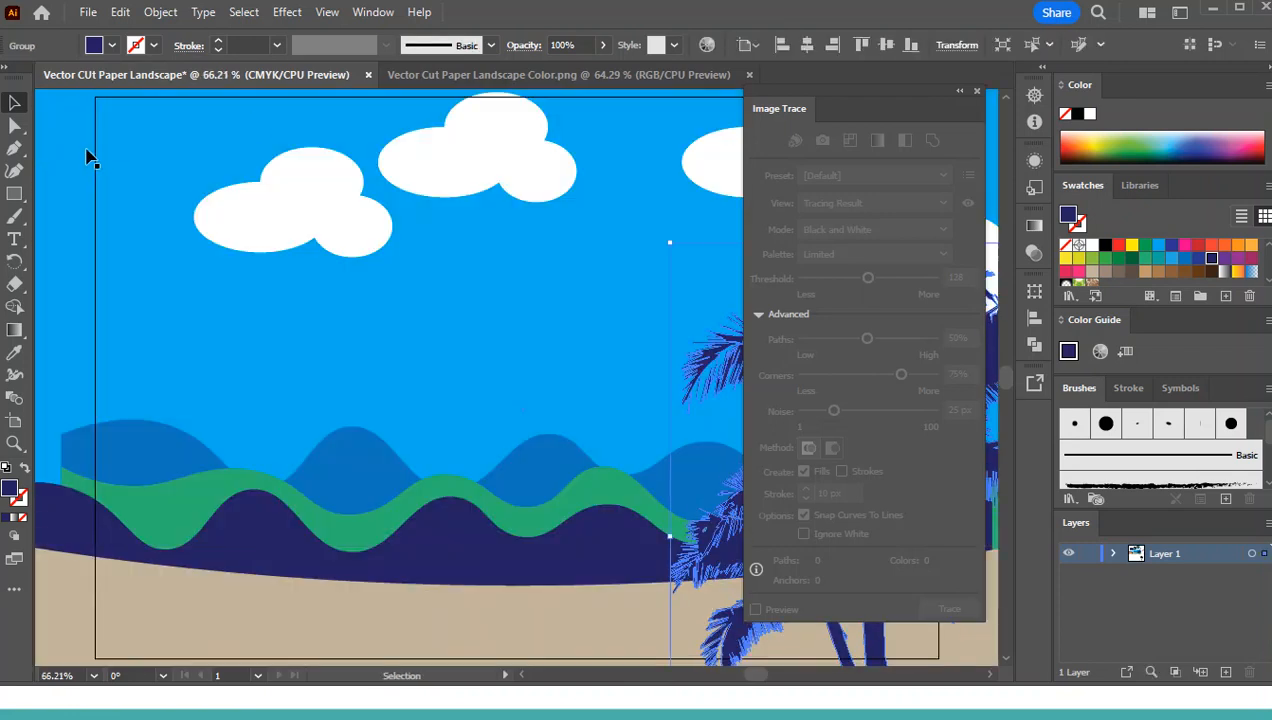
{"action": "left_click", "coordinate": [977, 92]}
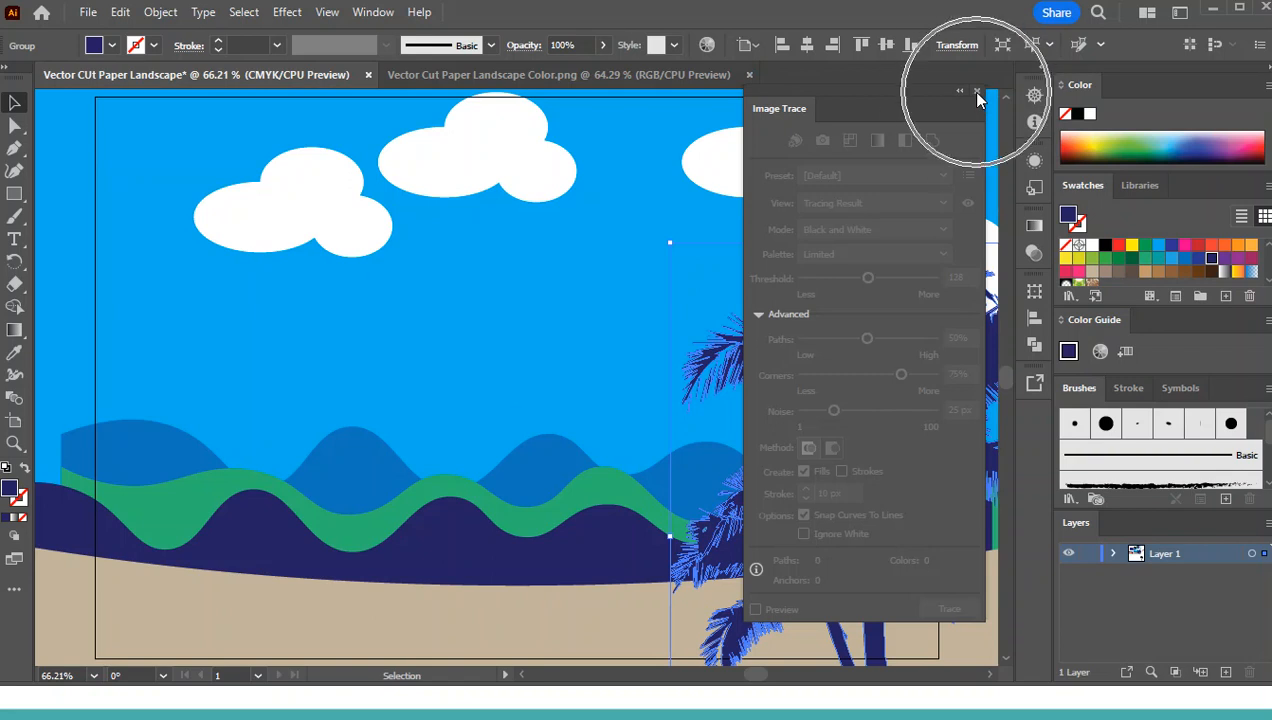
{"action": "left_click_drag", "start_coordinate": [868, 477], "coordinate": [826, 411]}
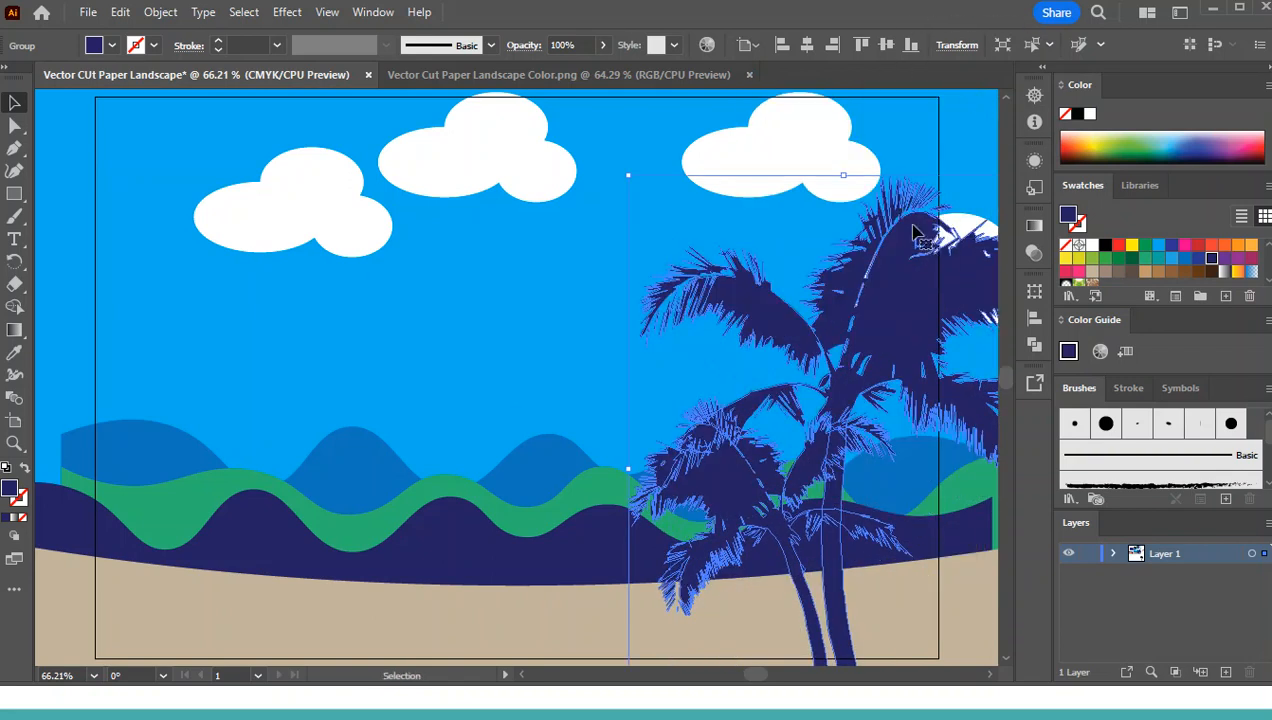
- Scale the palm group down and stand it on the sand near the artboard's right edge
{"action": "key", "text": "ctrl+minus"}
{"action": "key", "text": "ctrl+minus"}
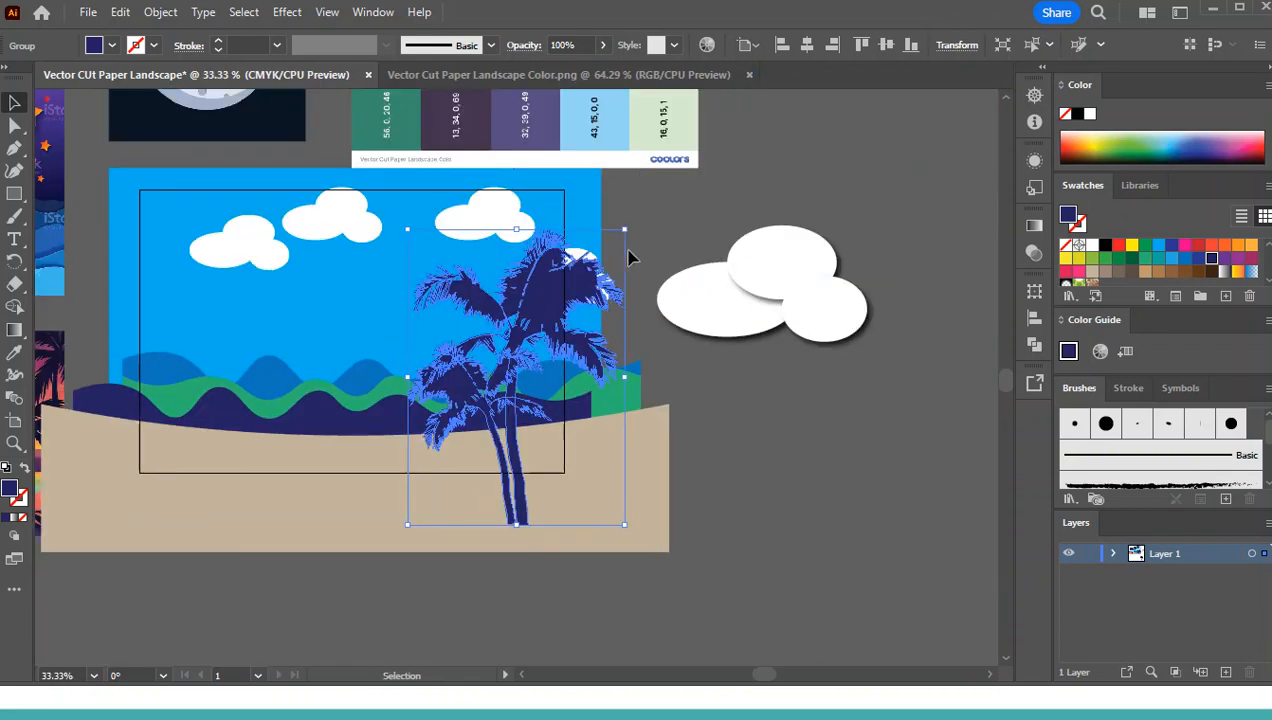
{"action": "left_click_drag", "start_coordinate": [624, 230], "coordinate": [577, 295]}
{"action": "left_click_drag", "start_coordinate": [492, 410], "coordinate": [568, 406]}
{"action": "left_click", "coordinate": [864, 518]}
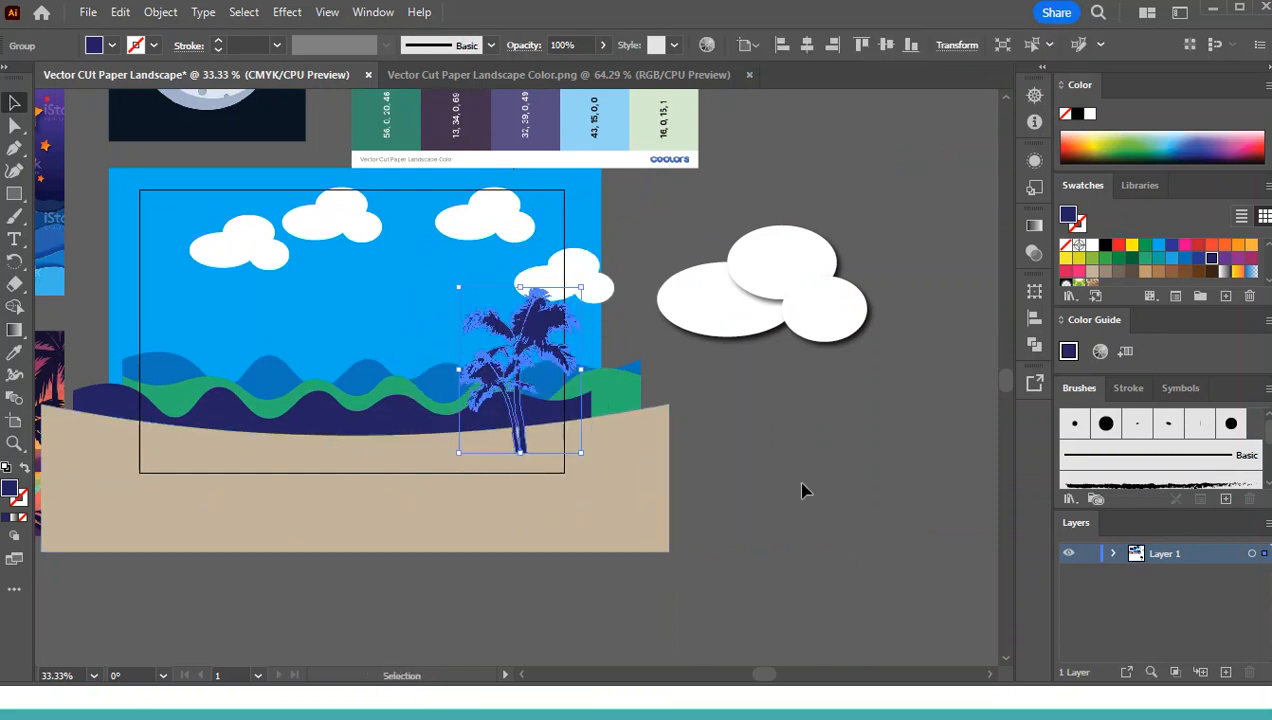
- Change the front navy wave's fill to a lighter indigo blue, trying teal first, and deselect it
{"action": "left_click", "coordinate": [424, 465]}
{"action": "left_click", "coordinate": [378, 424]}
{"action": "left_click", "coordinate": [109, 46]}
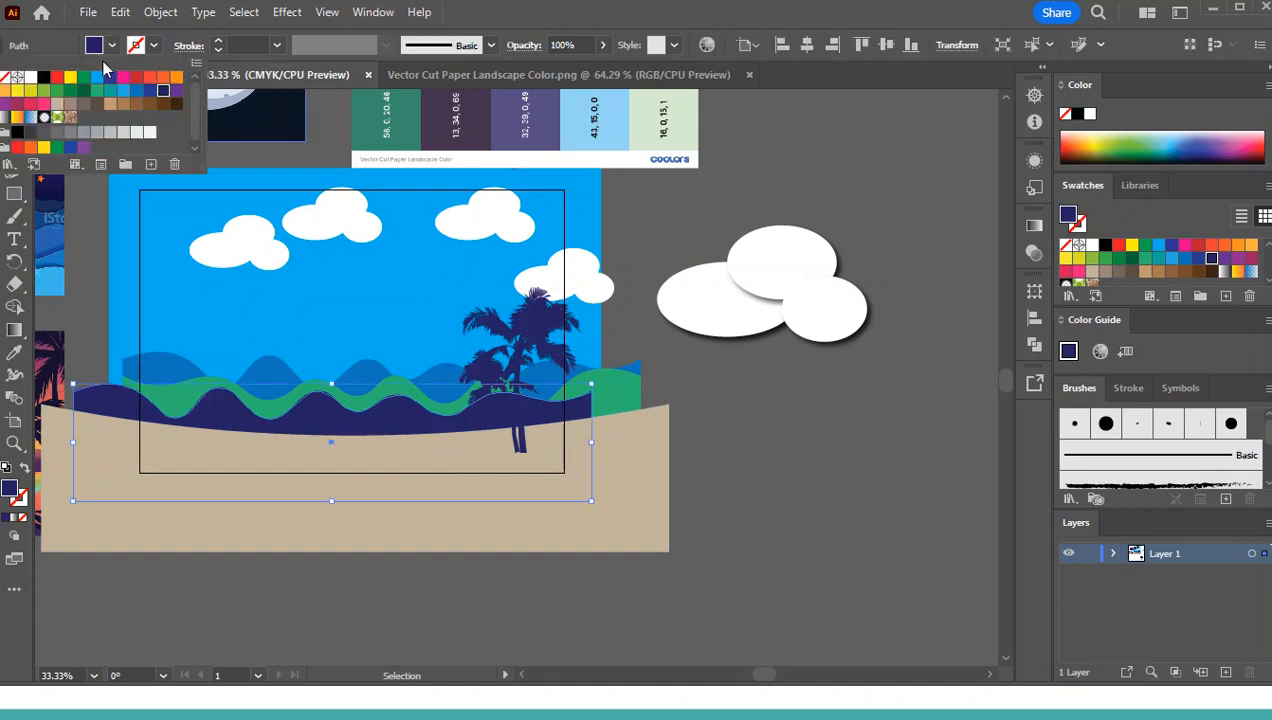
{"action": "left_click", "coordinate": [111, 91]}
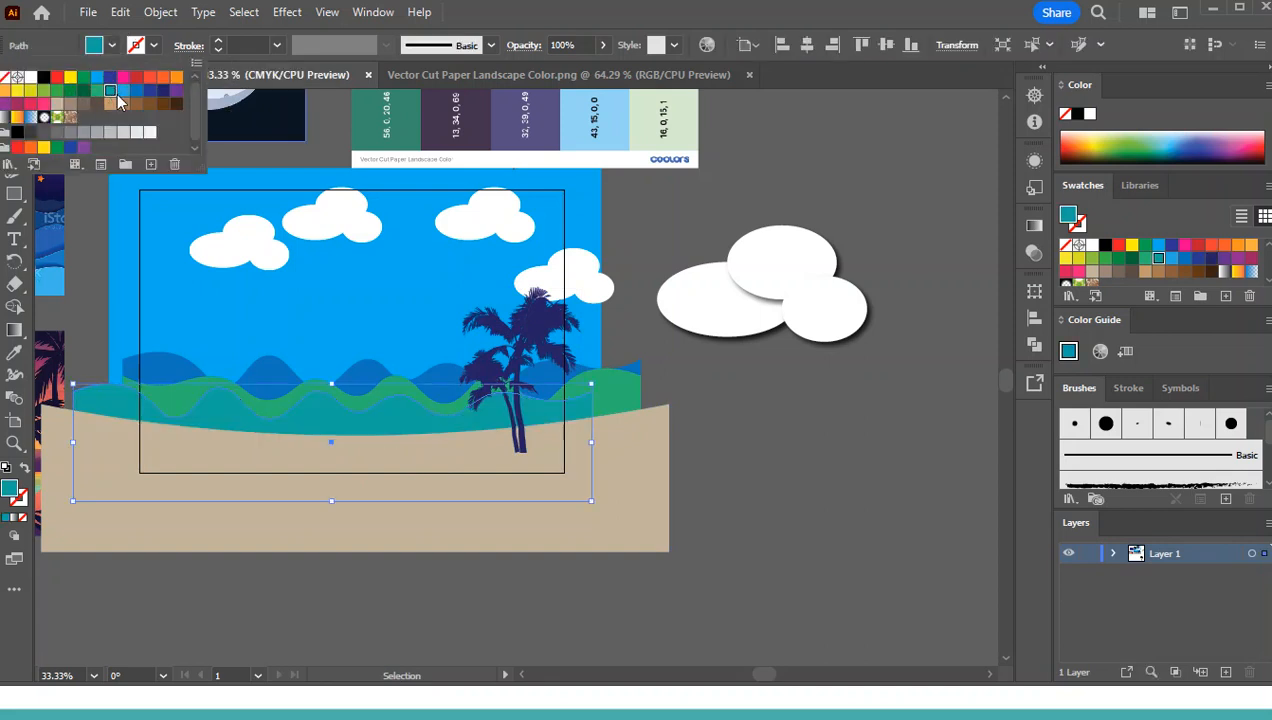
{"action": "left_click", "coordinate": [110, 79]}
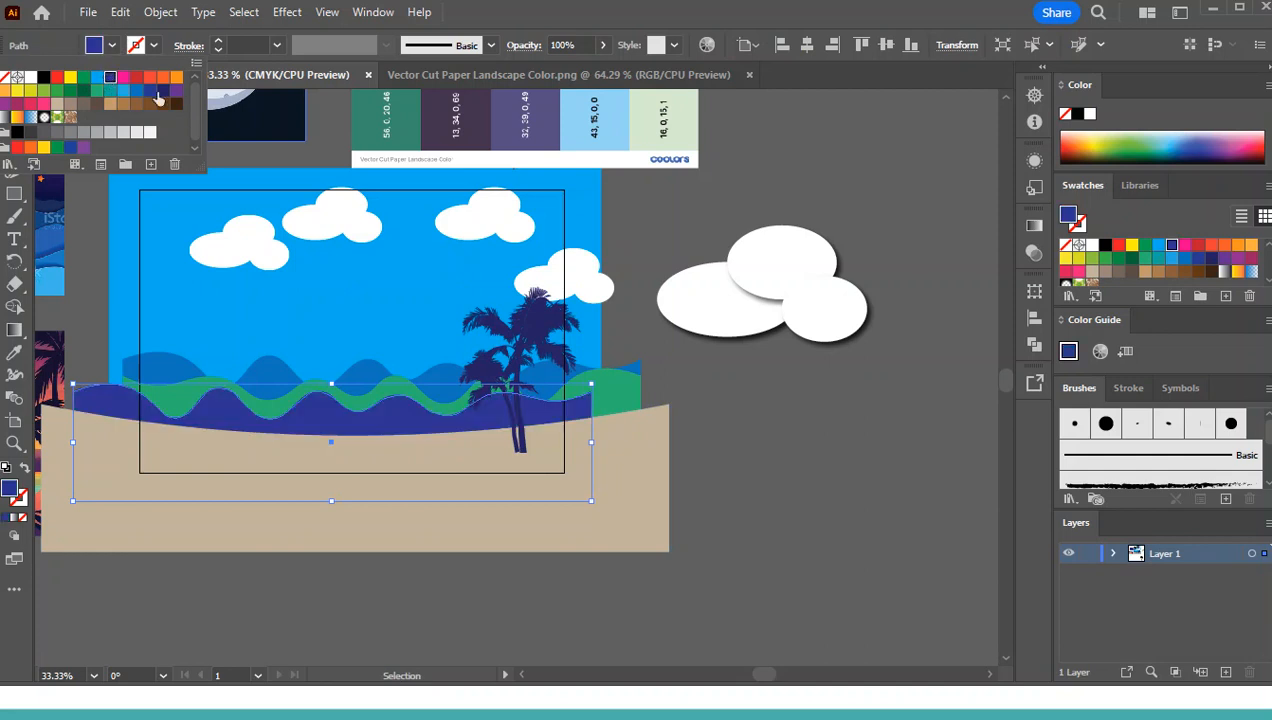
{"action": "left_click", "coordinate": [902, 535]}
{"action": "left_click", "coordinate": [895, 536]}
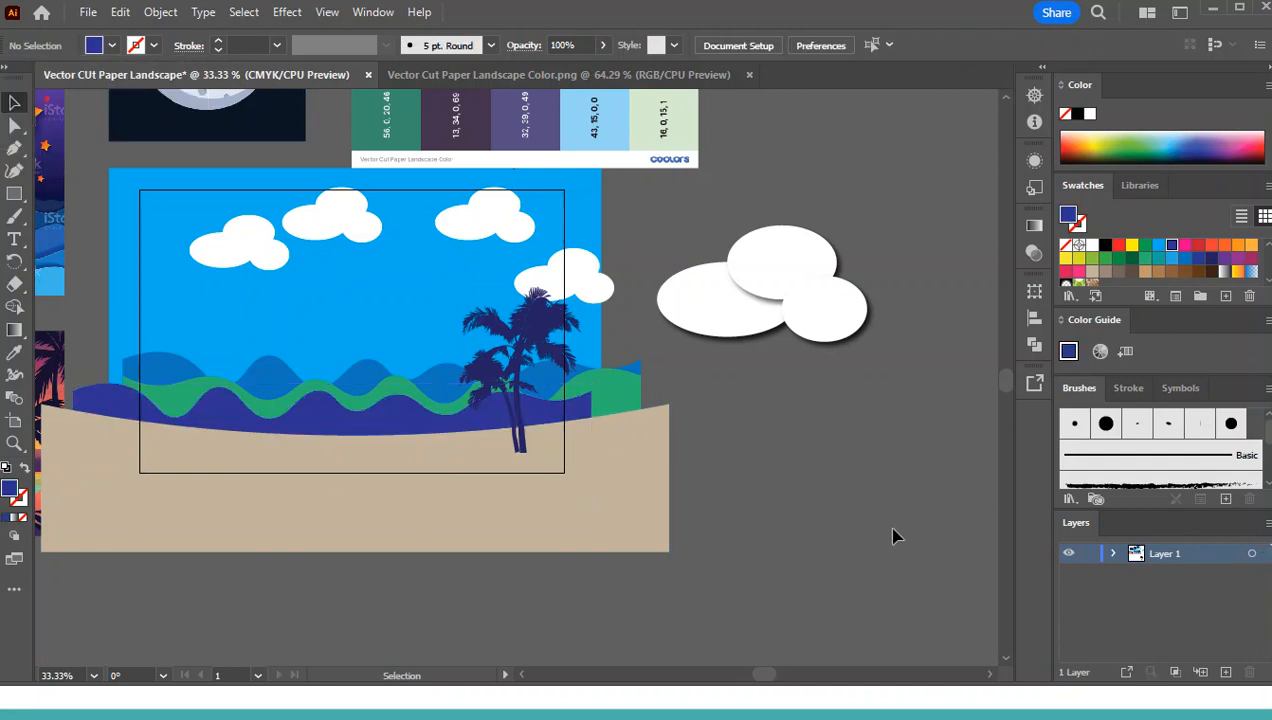